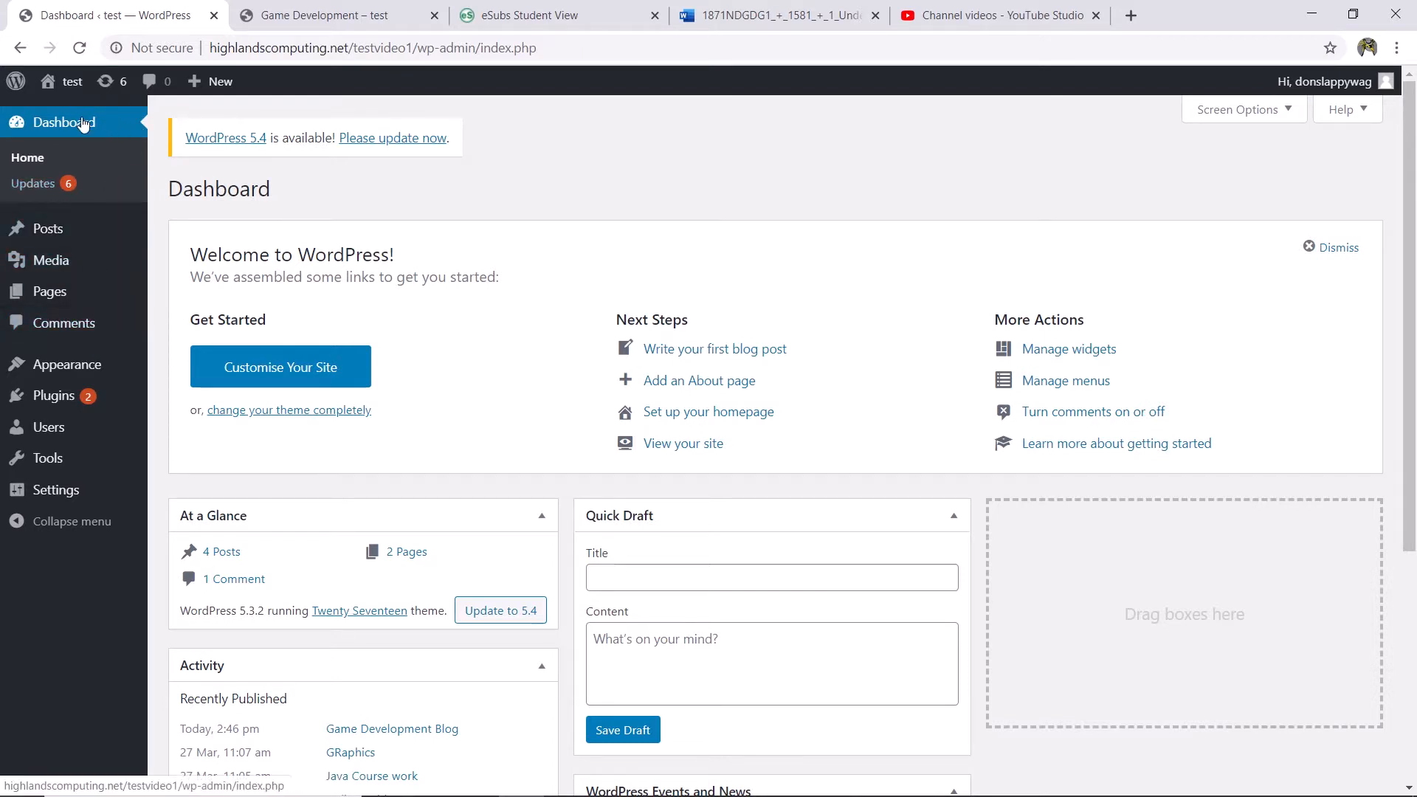
Open the site's theme management page and look through the installed themes
mouse_move(63, 365)
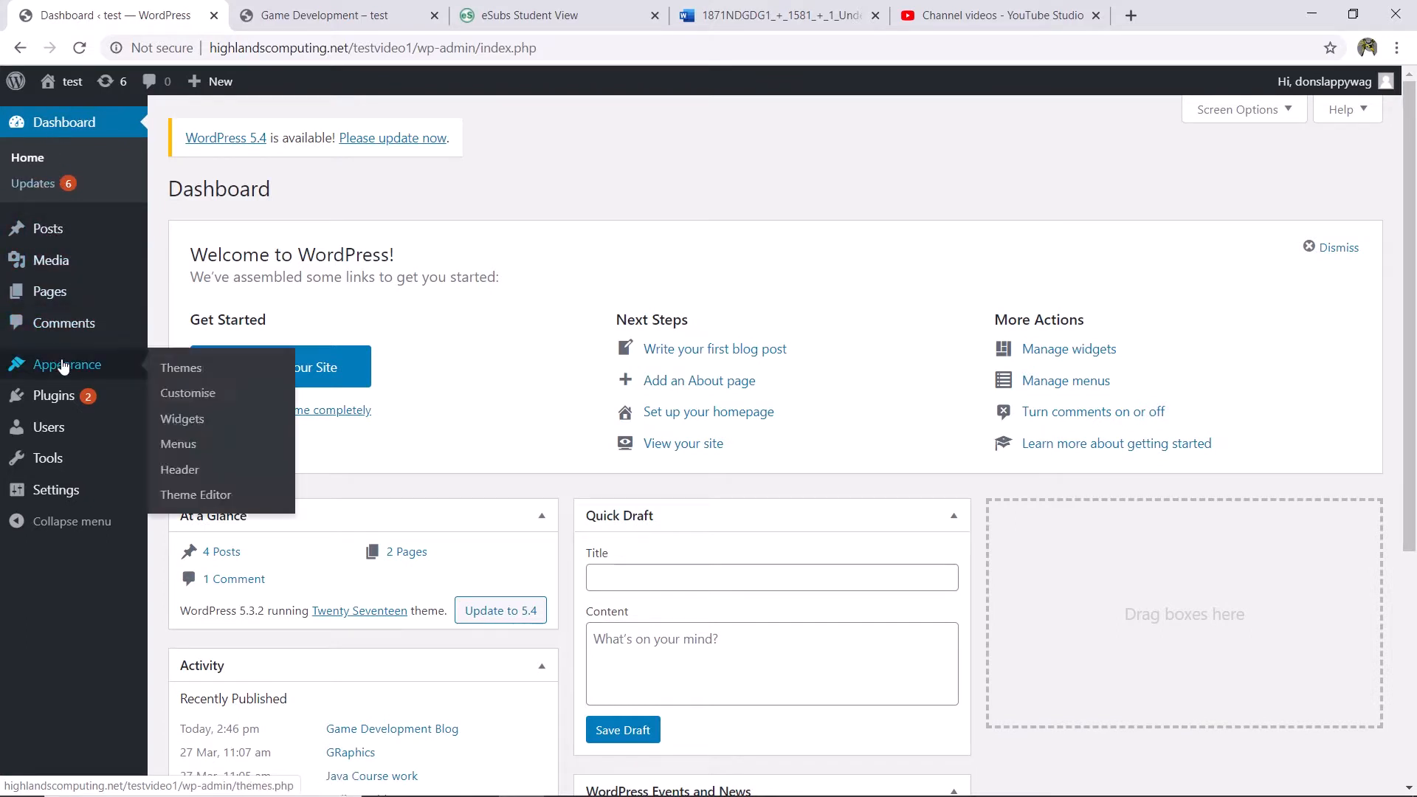
left_click(182, 371)
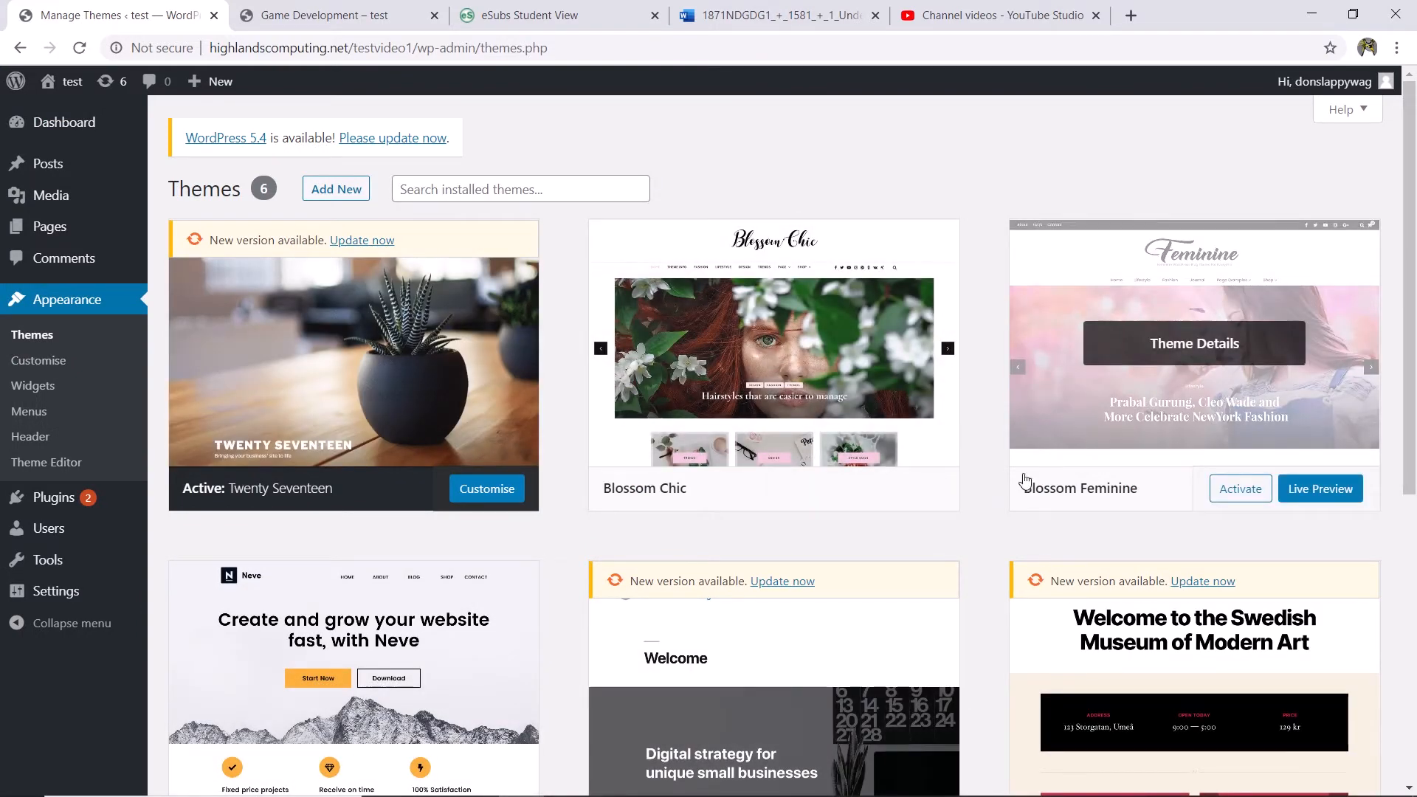
scroll(1018, 484, "down", 4)
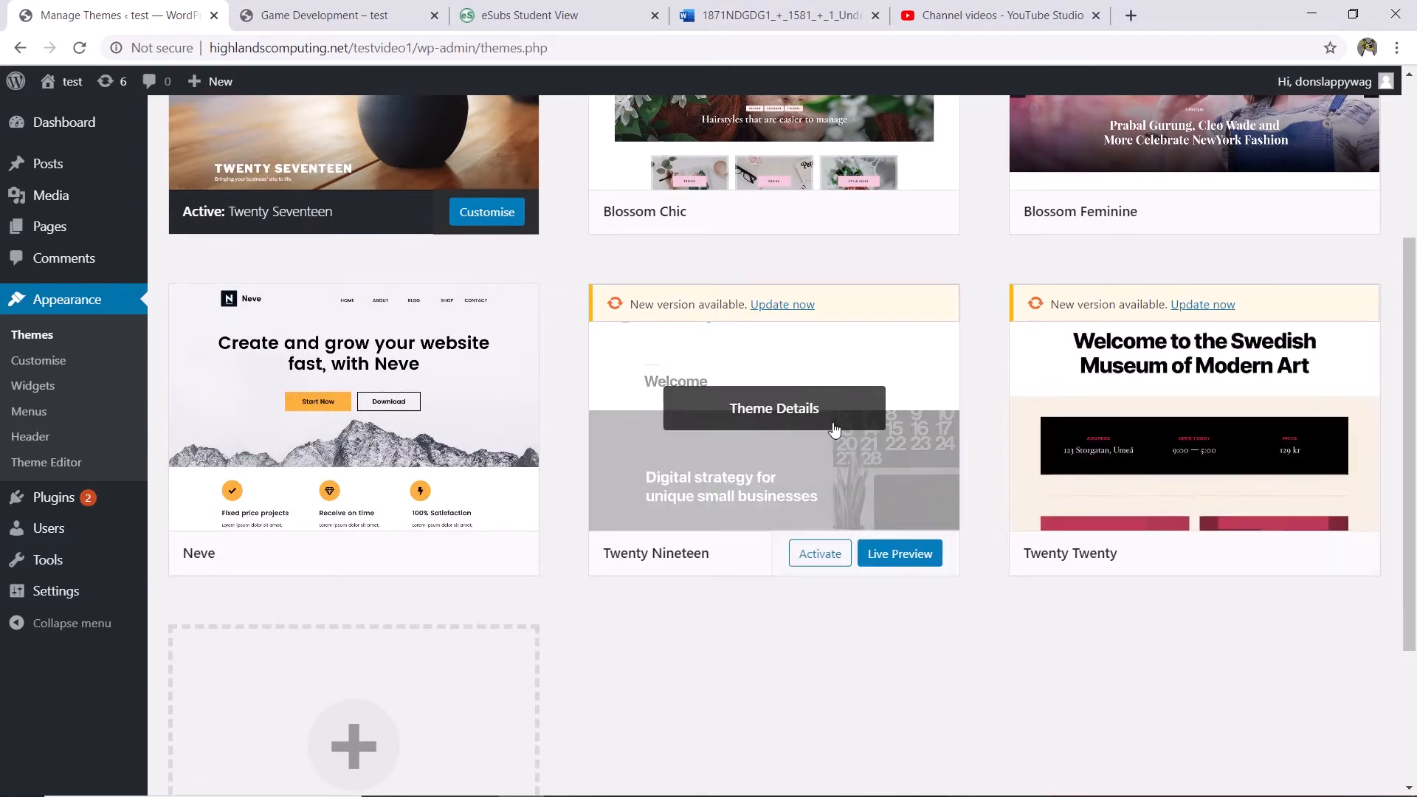
scroll(712, 424, "down", 1)
scroll(710, 413, "up", 5)
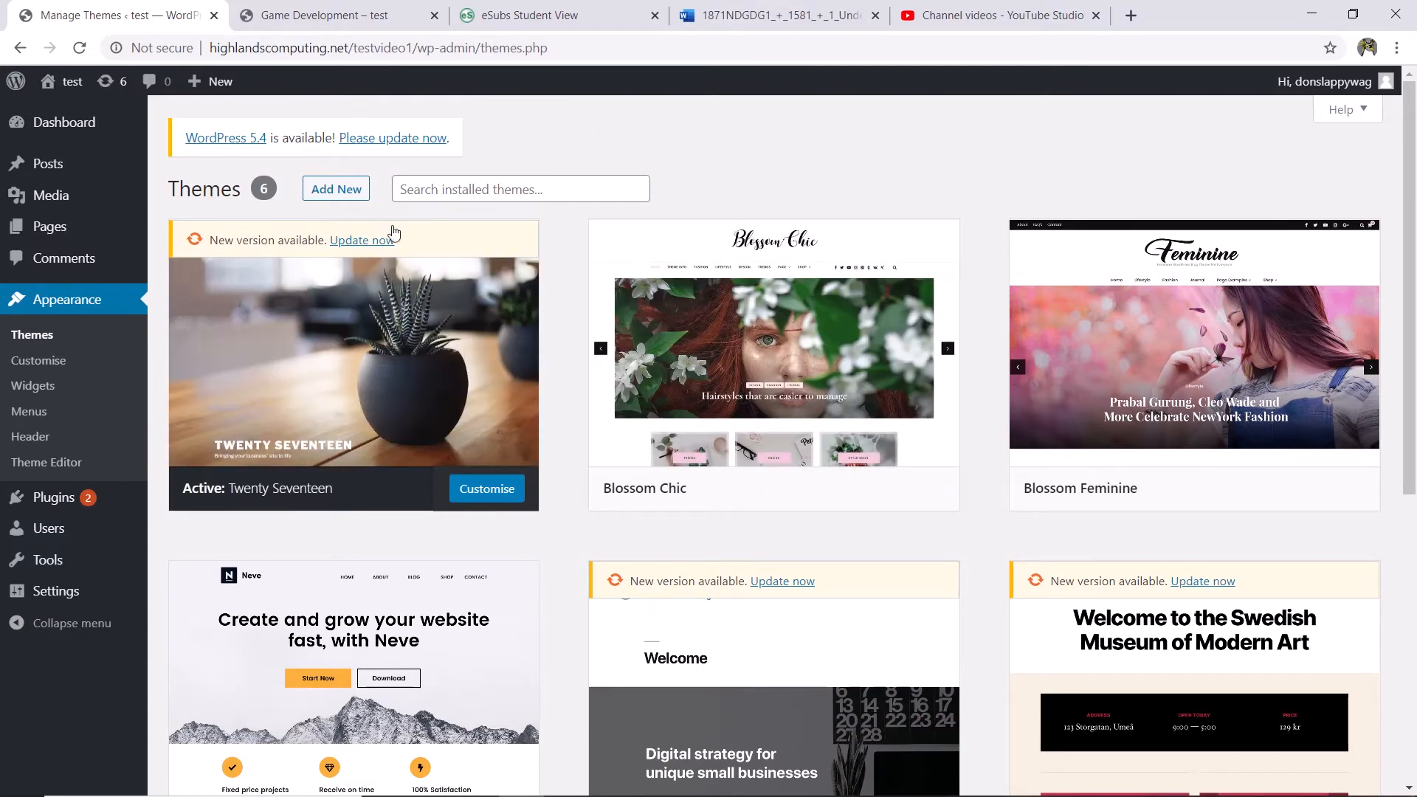
Open the catalogue for adding new themes and browse the featured themes
left_click(338, 192)
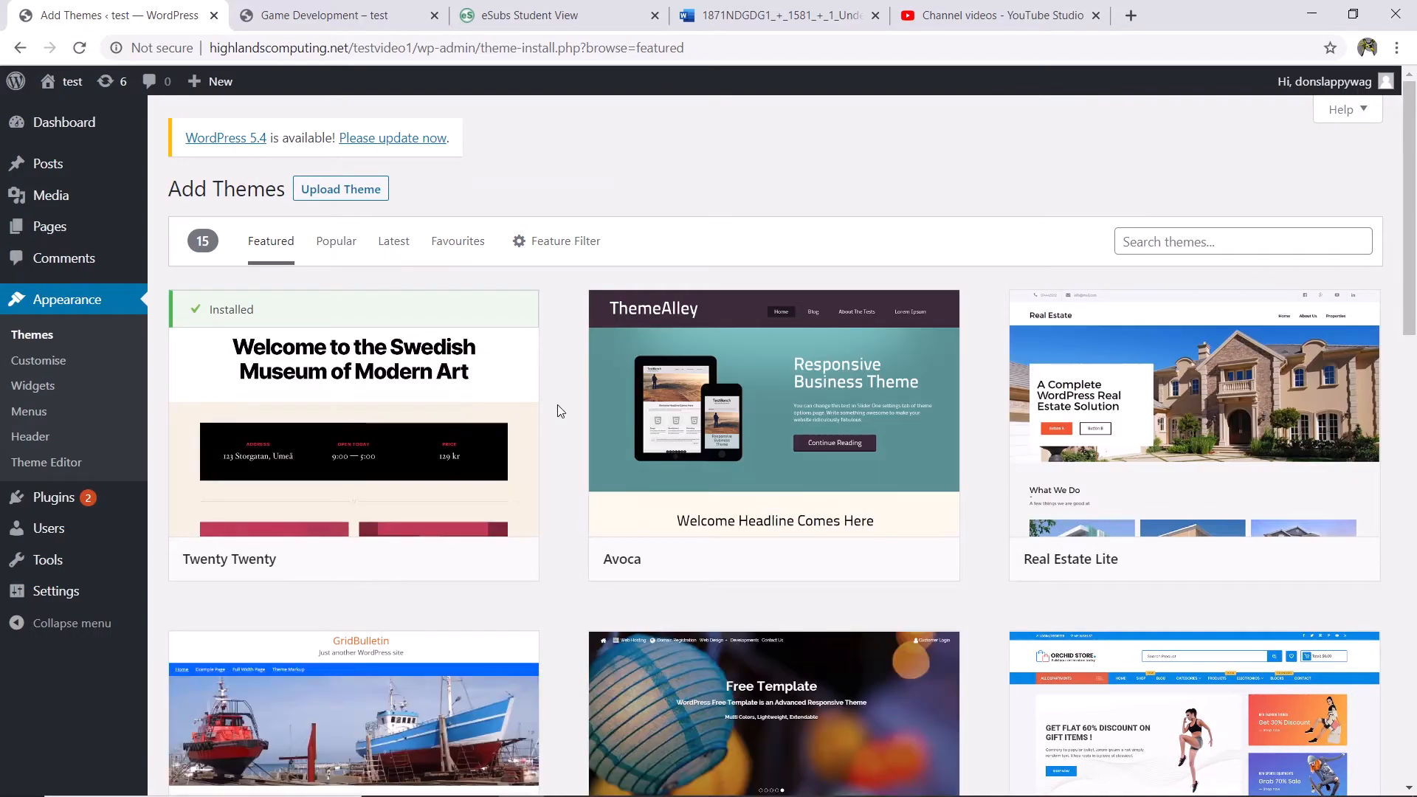
scroll(558, 410, "down", 3)
scroll(559, 411, "down", 3)
scroll(558, 411, "down", 6)
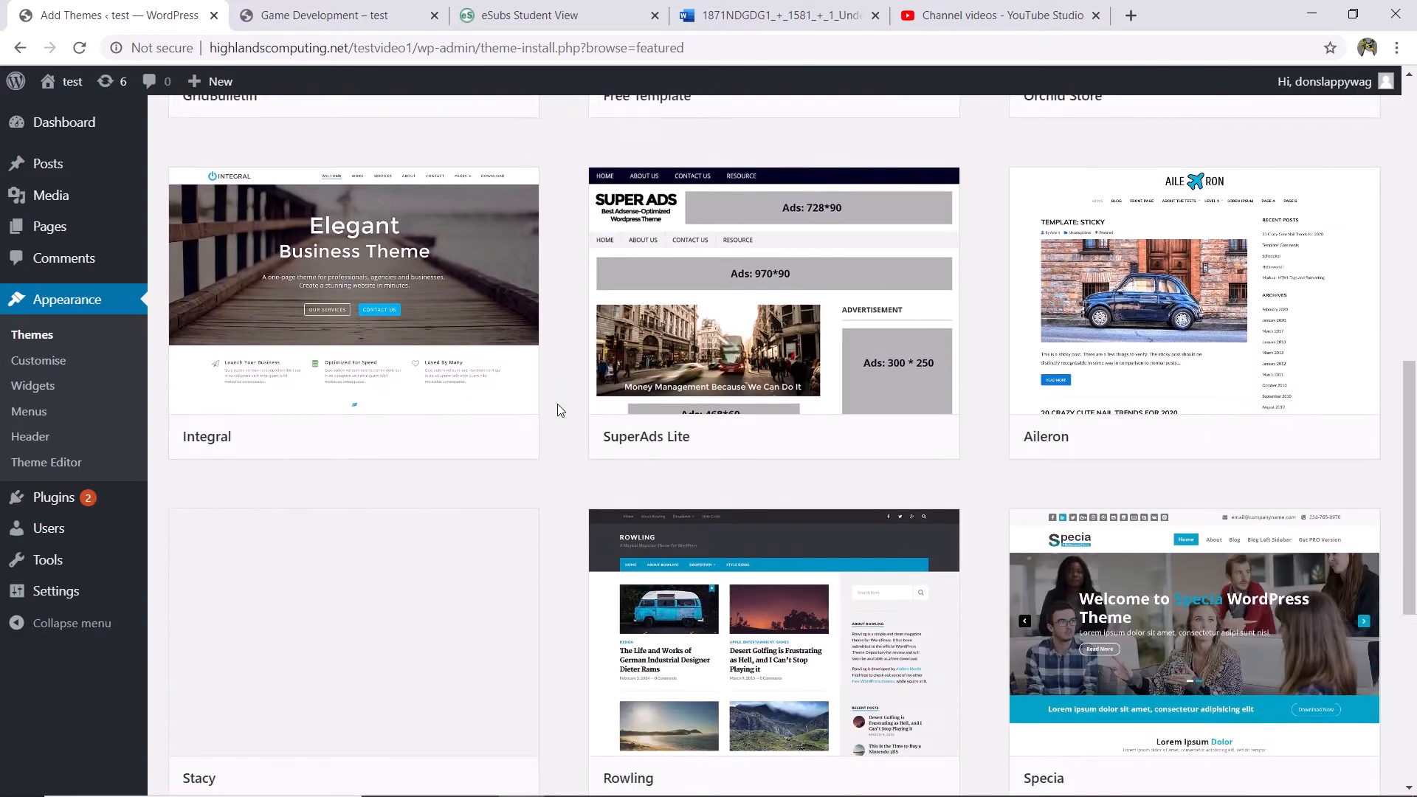
scroll(557, 410, "down", 5)
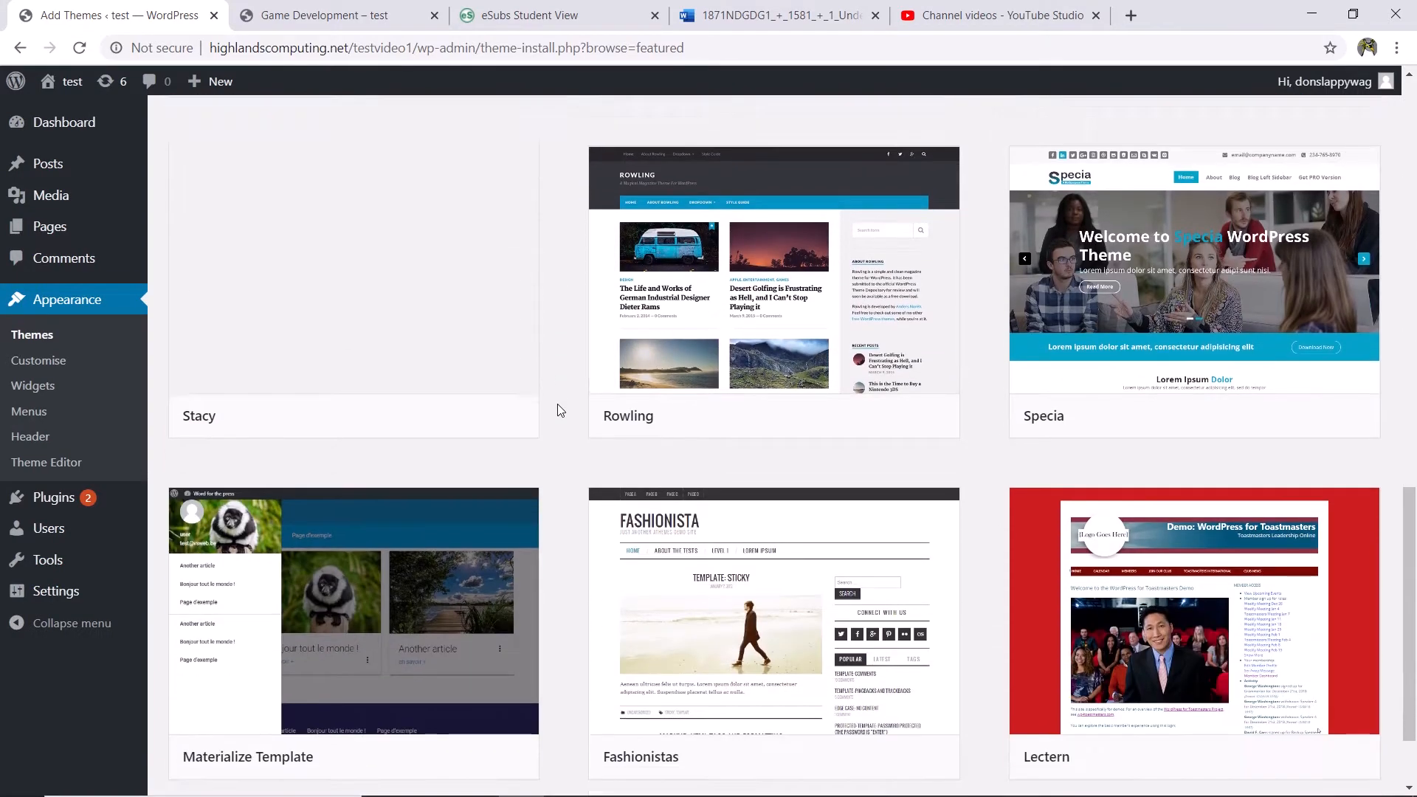
scroll(573, 444, "up", 15)
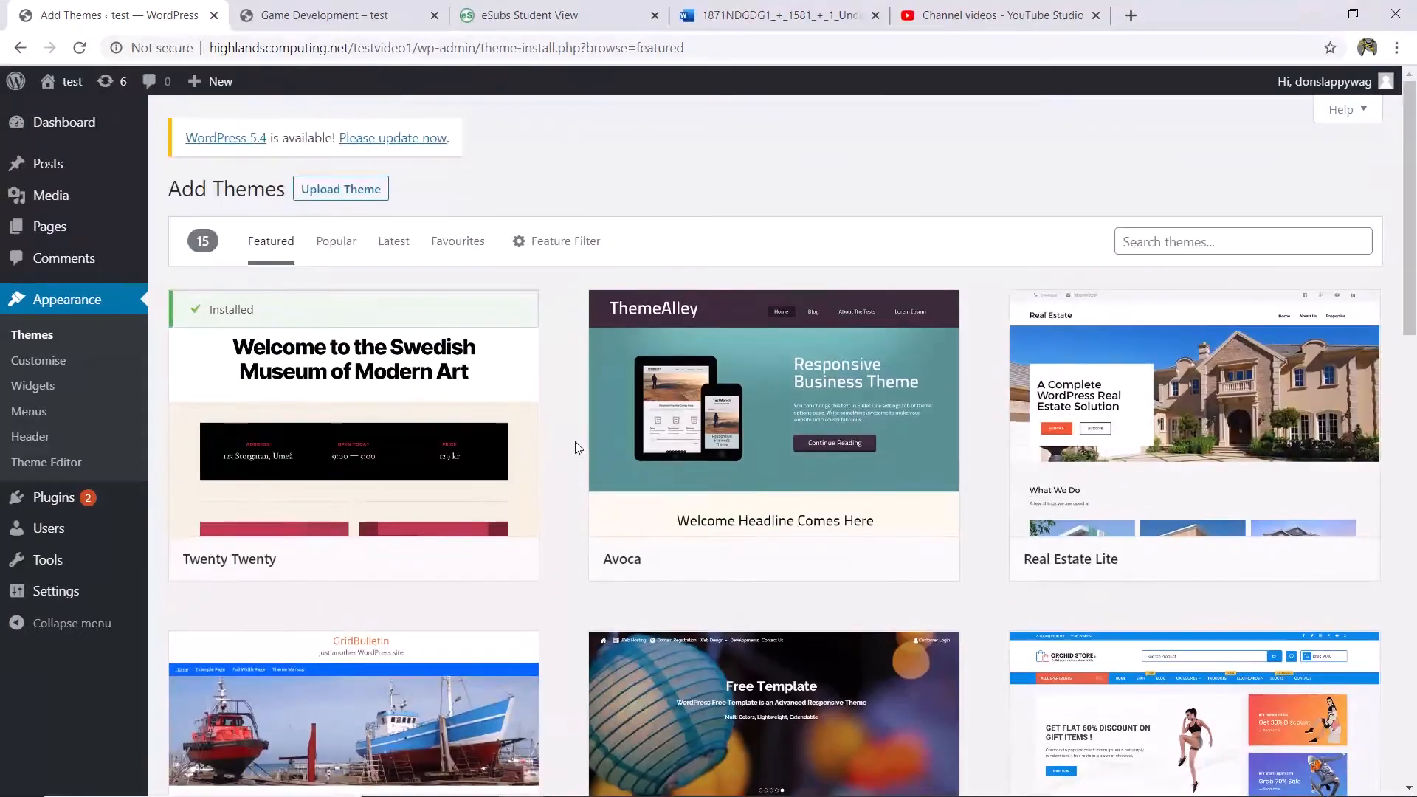
Filter the available themes by Blog subject, Grid Layout, Custom Background and Custom Colours
left_click(545, 253)
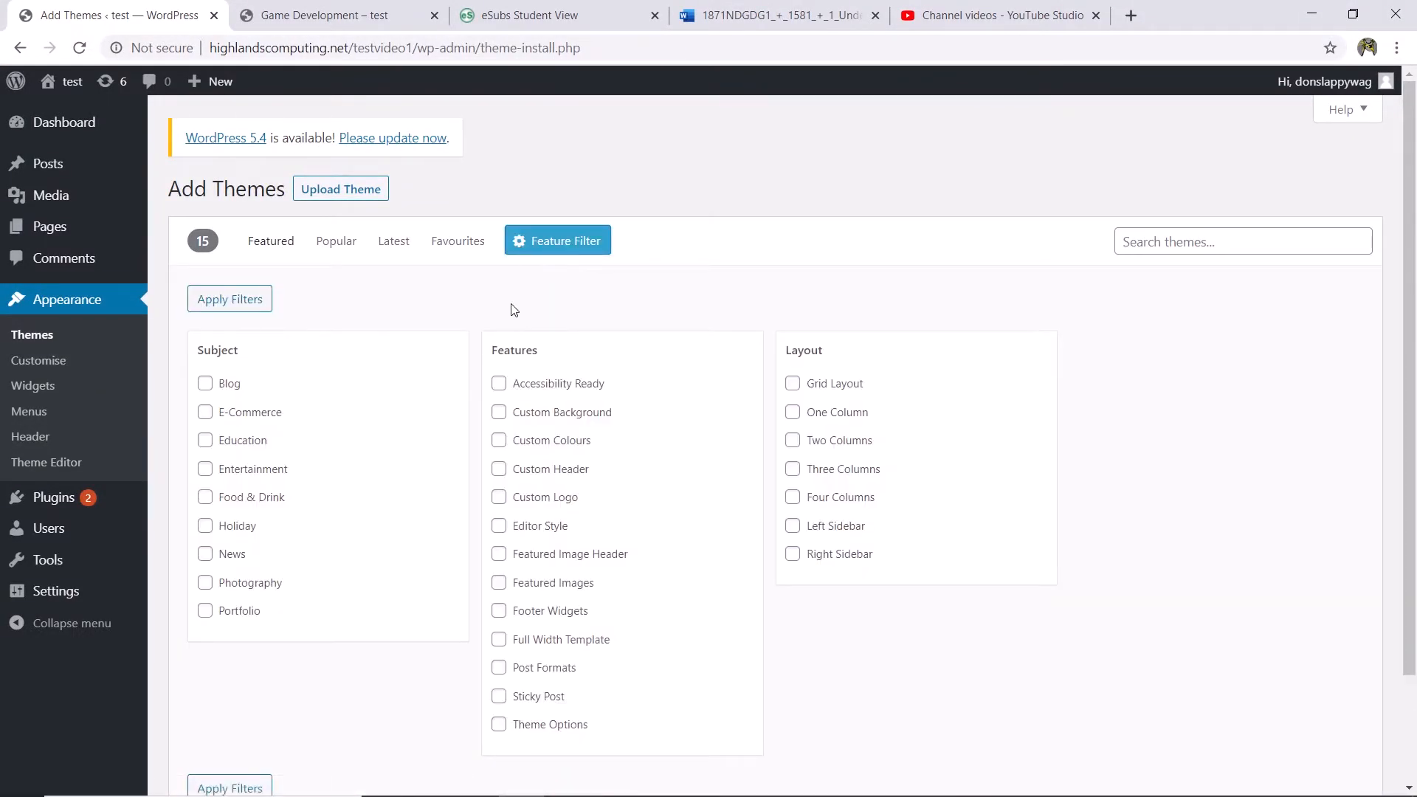
scroll(309, 369, "down", 1)
left_click(208, 292)
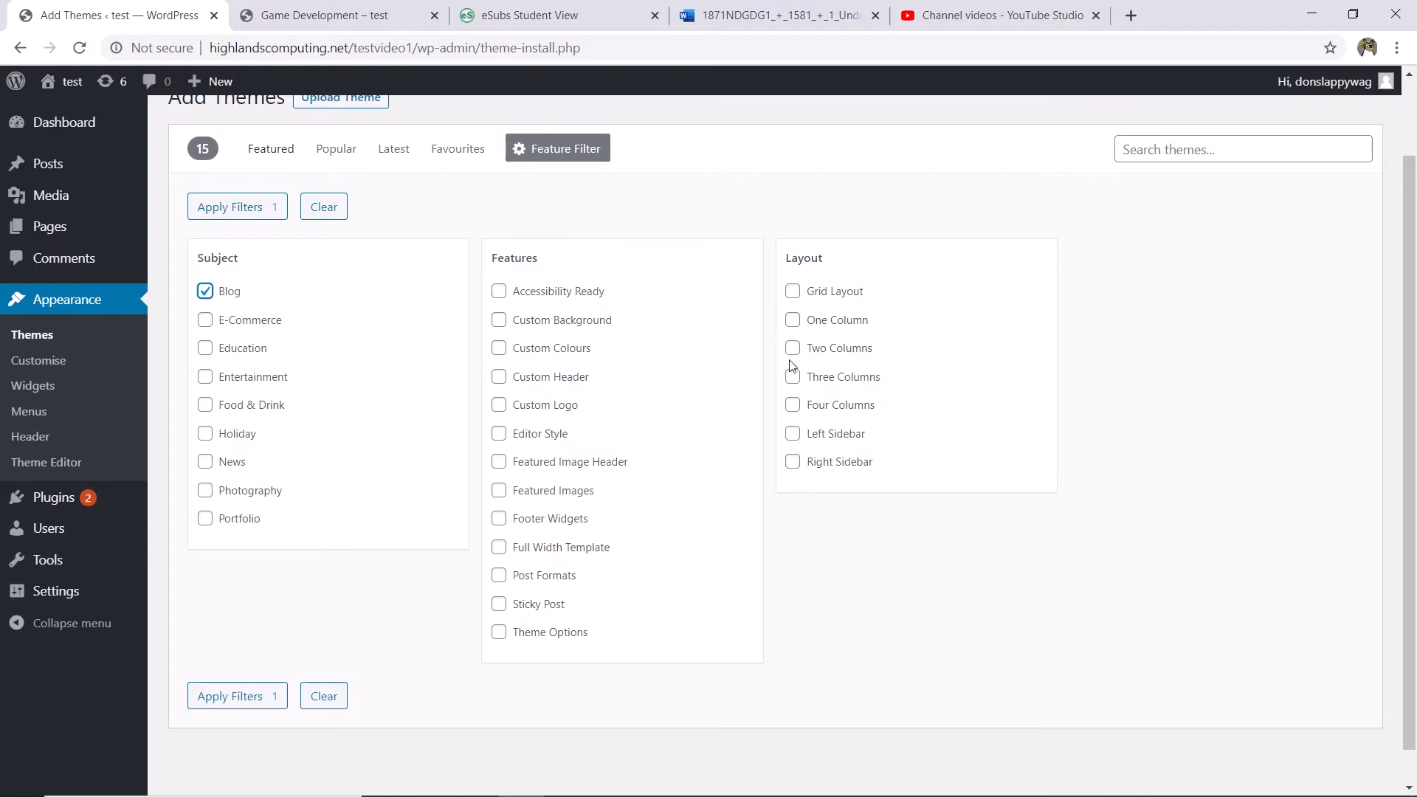
left_click(793, 293)
left_click(499, 319)
left_click(501, 349)
scroll(499, 343, "up", 2)
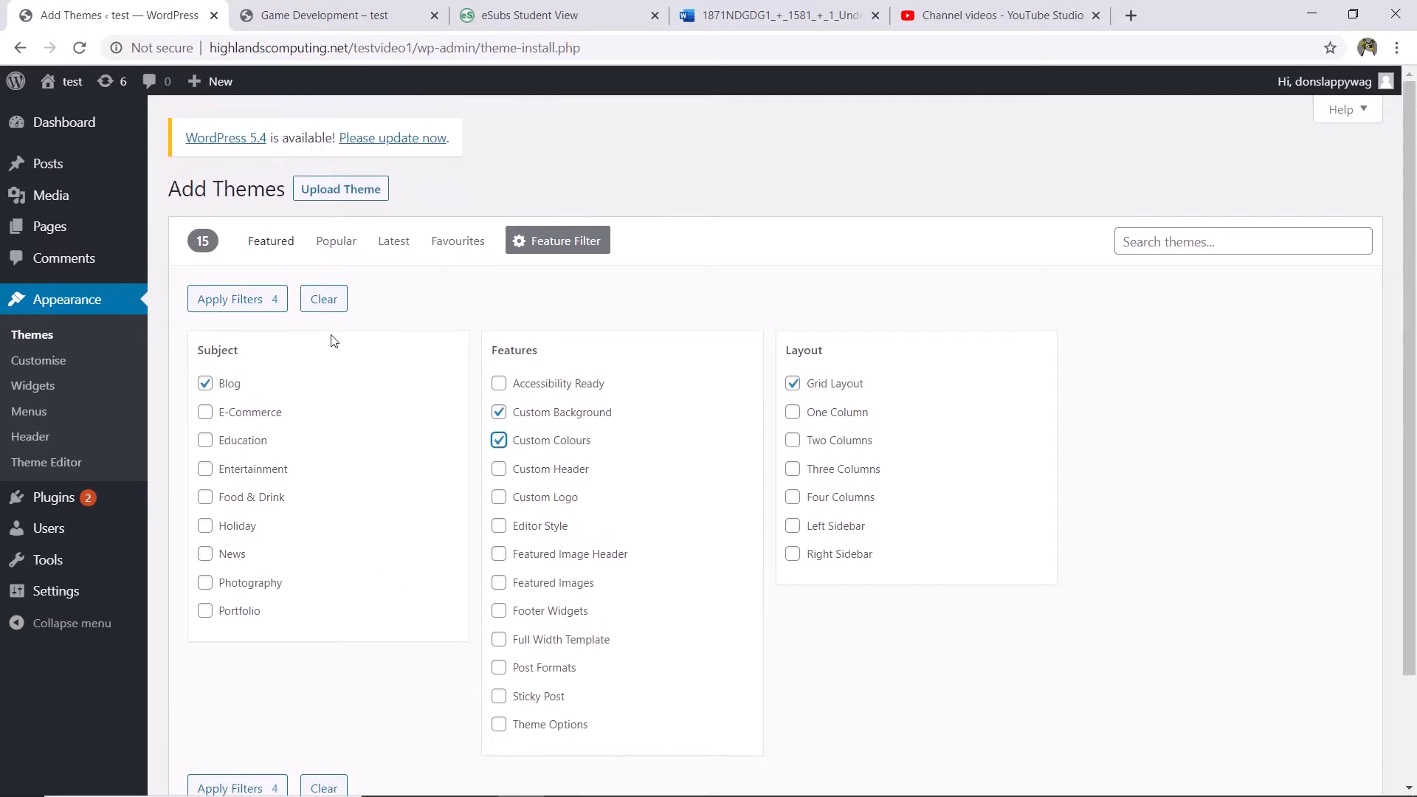
scroll(332, 340, "down", 3)
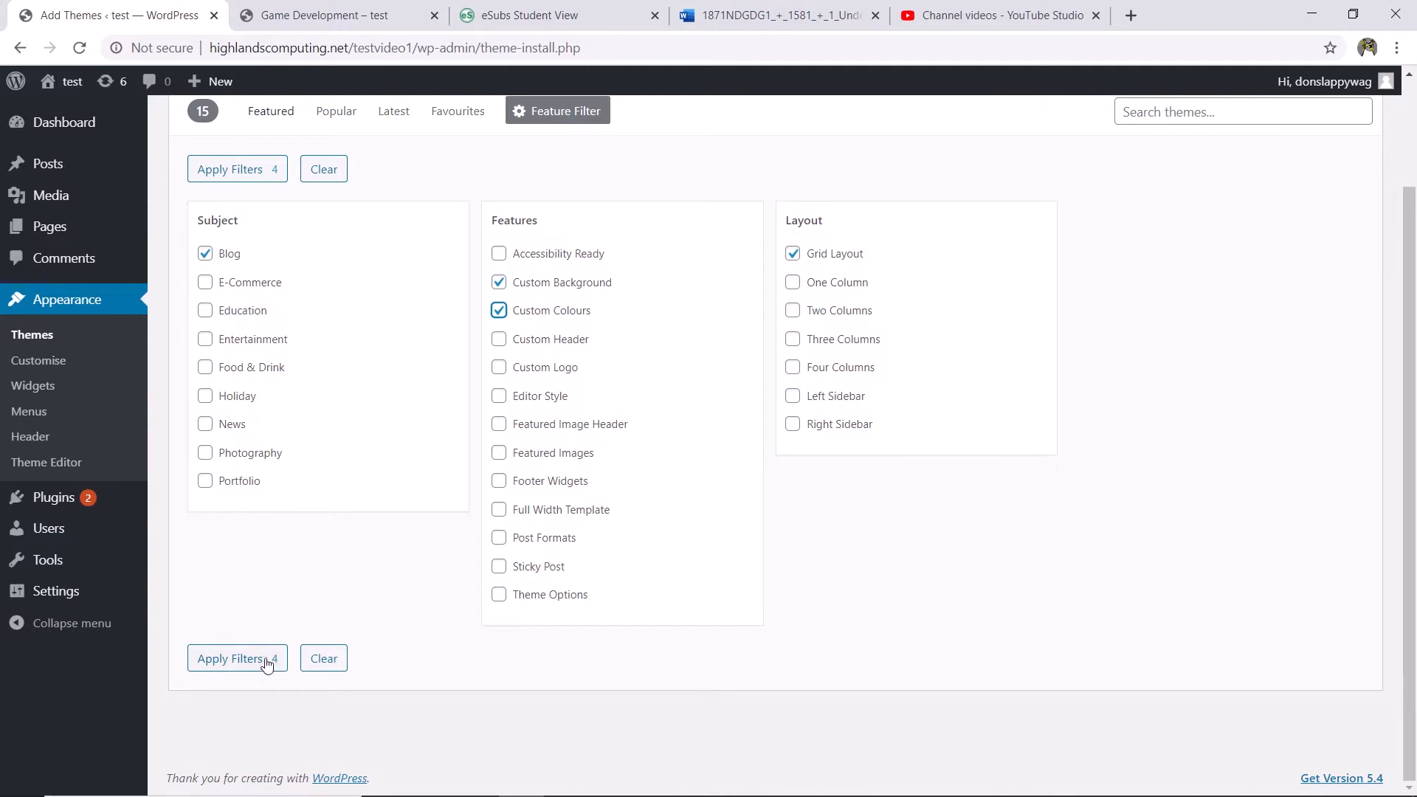
left_click(268, 662)
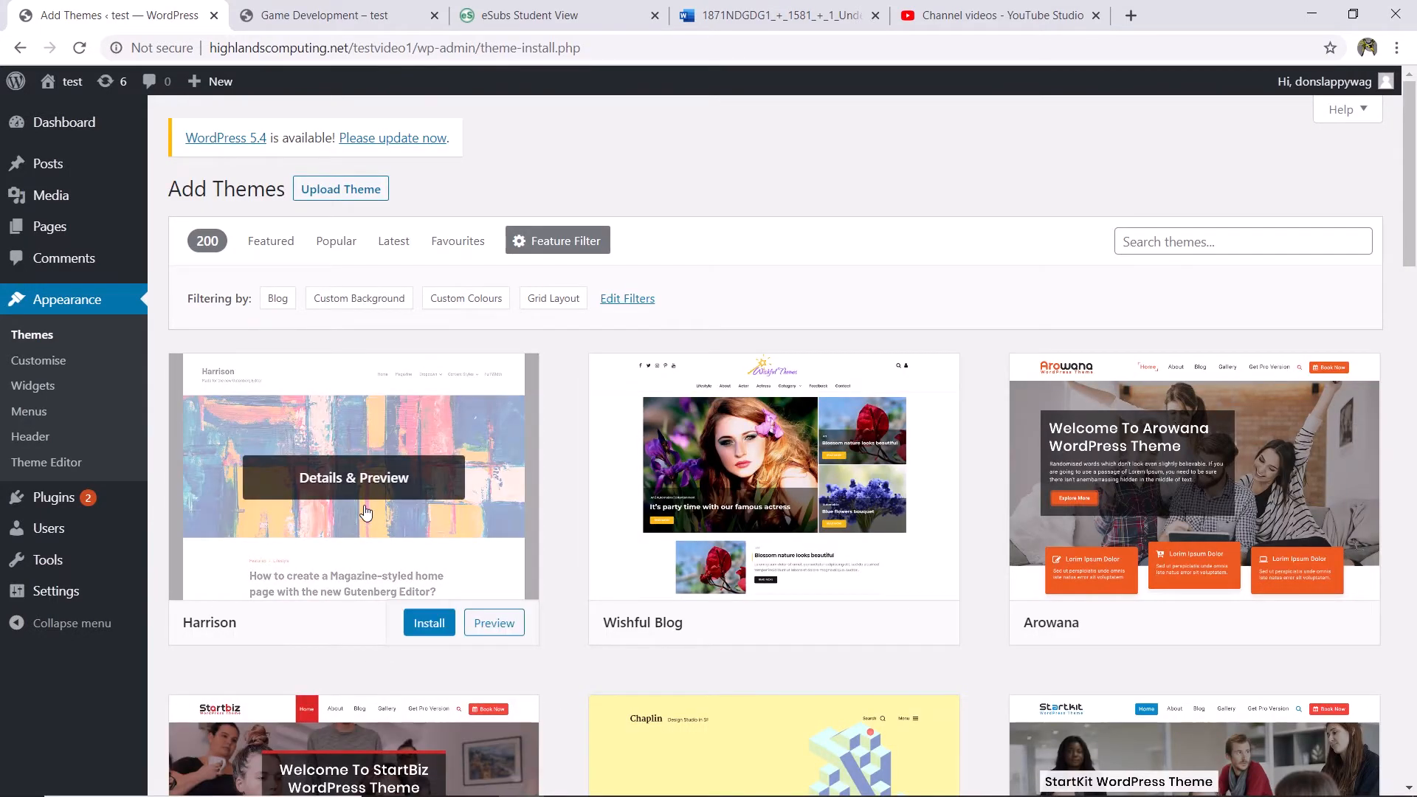
Find the Orfeo theme among the filtered results and install it
scroll(365, 533, "down", 3)
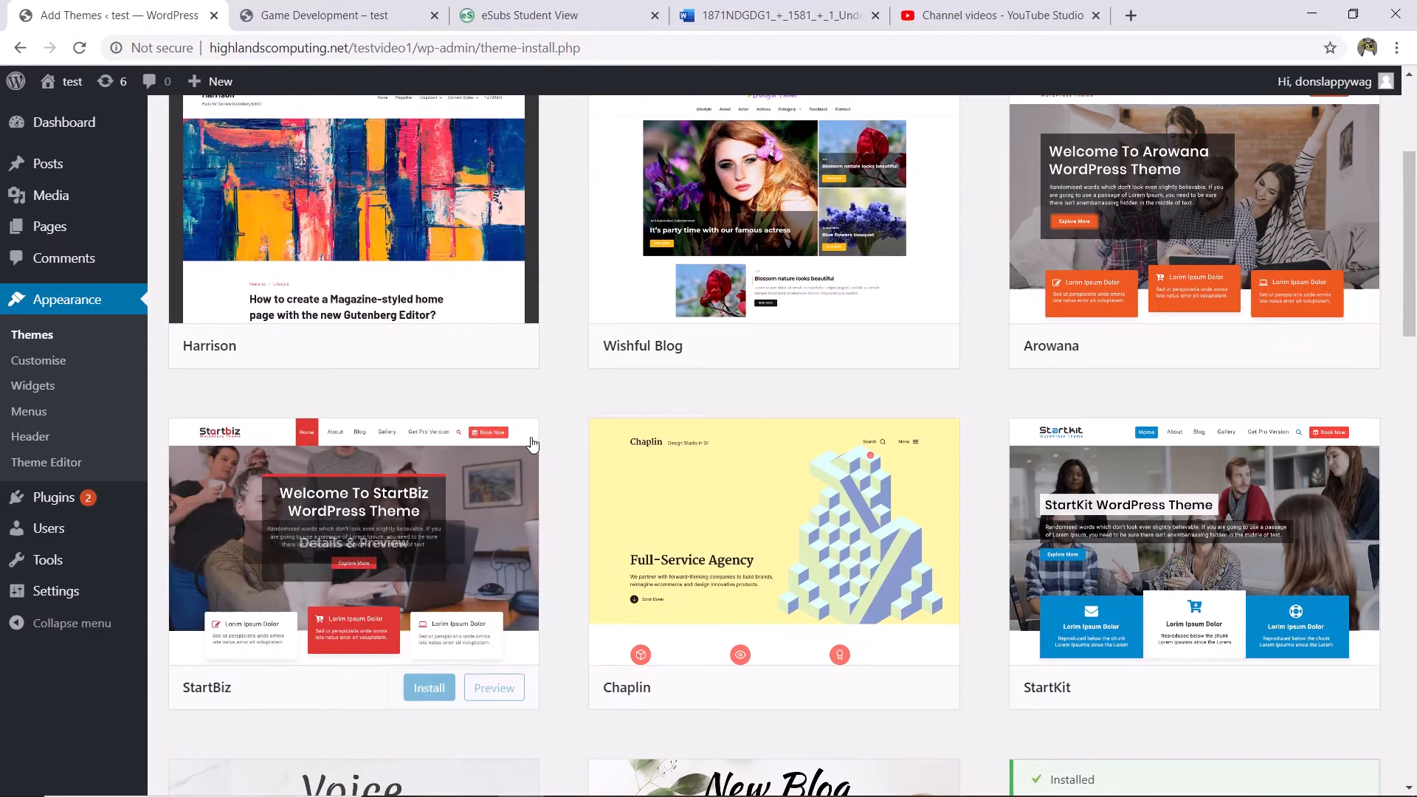
scroll(532, 516, "down", 4)
scroll(526, 576, "down", 5)
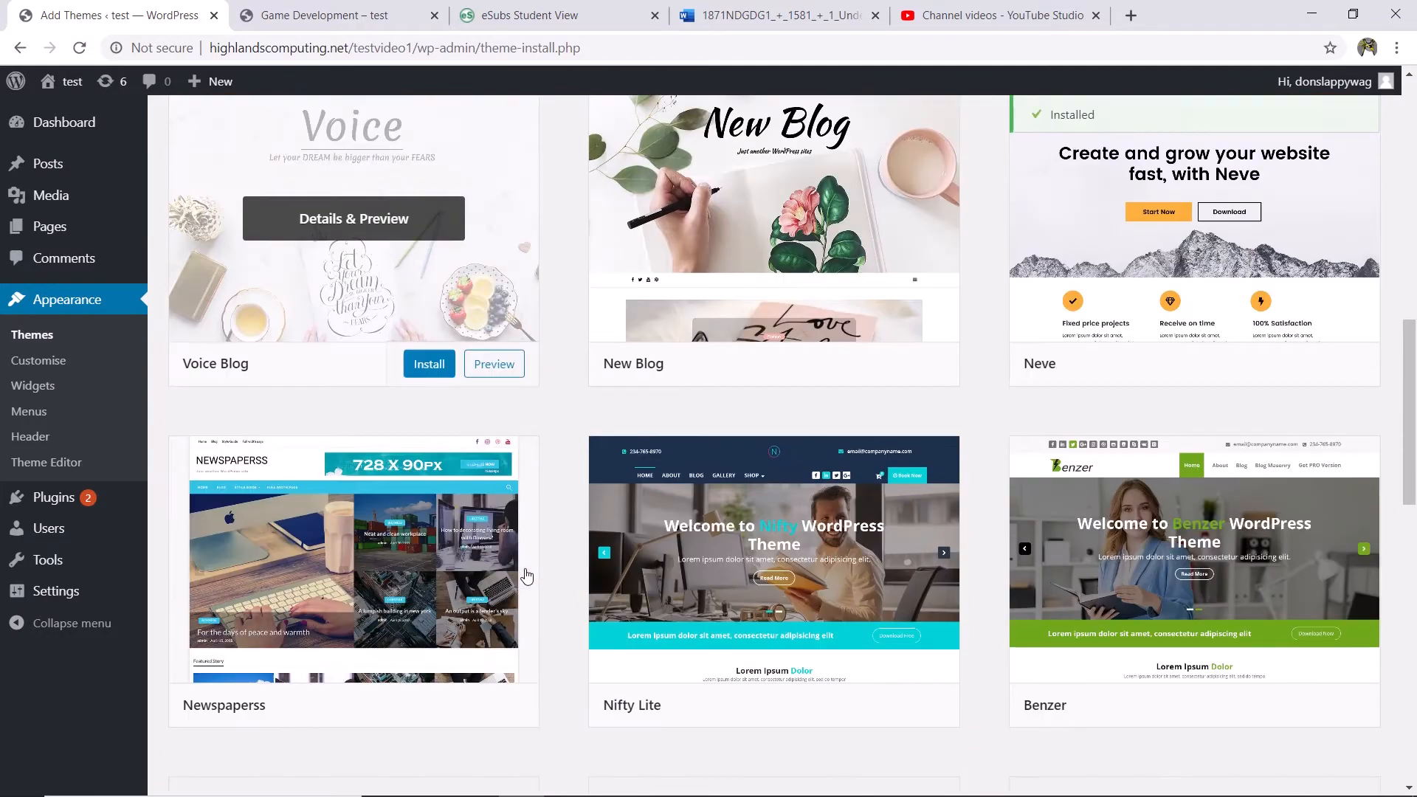
scroll(525, 566, "down", 1)
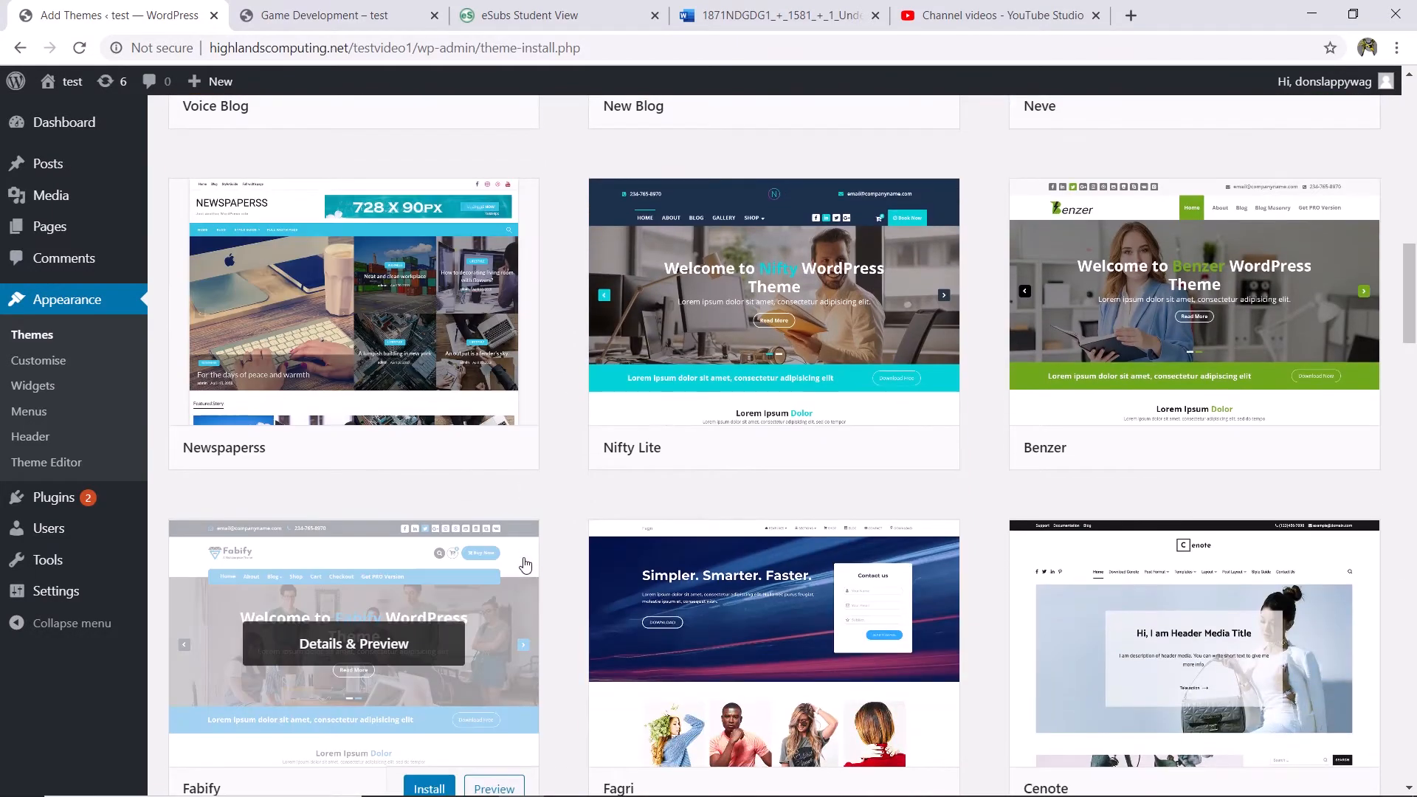
scroll(524, 565, "down", 1)
scroll(521, 569, "down", 1)
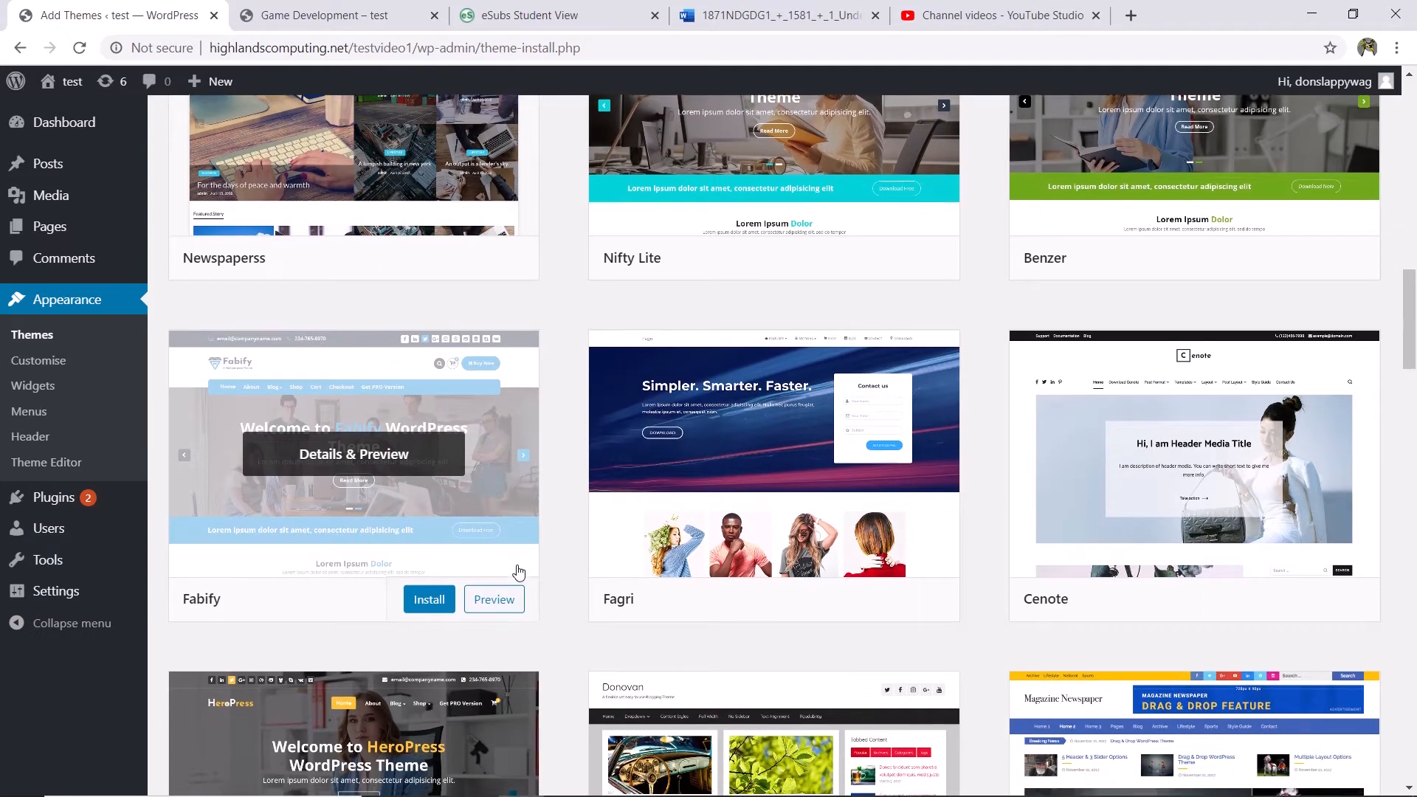
scroll(518, 572, "down", 3)
scroll(518, 579, "down", 3)
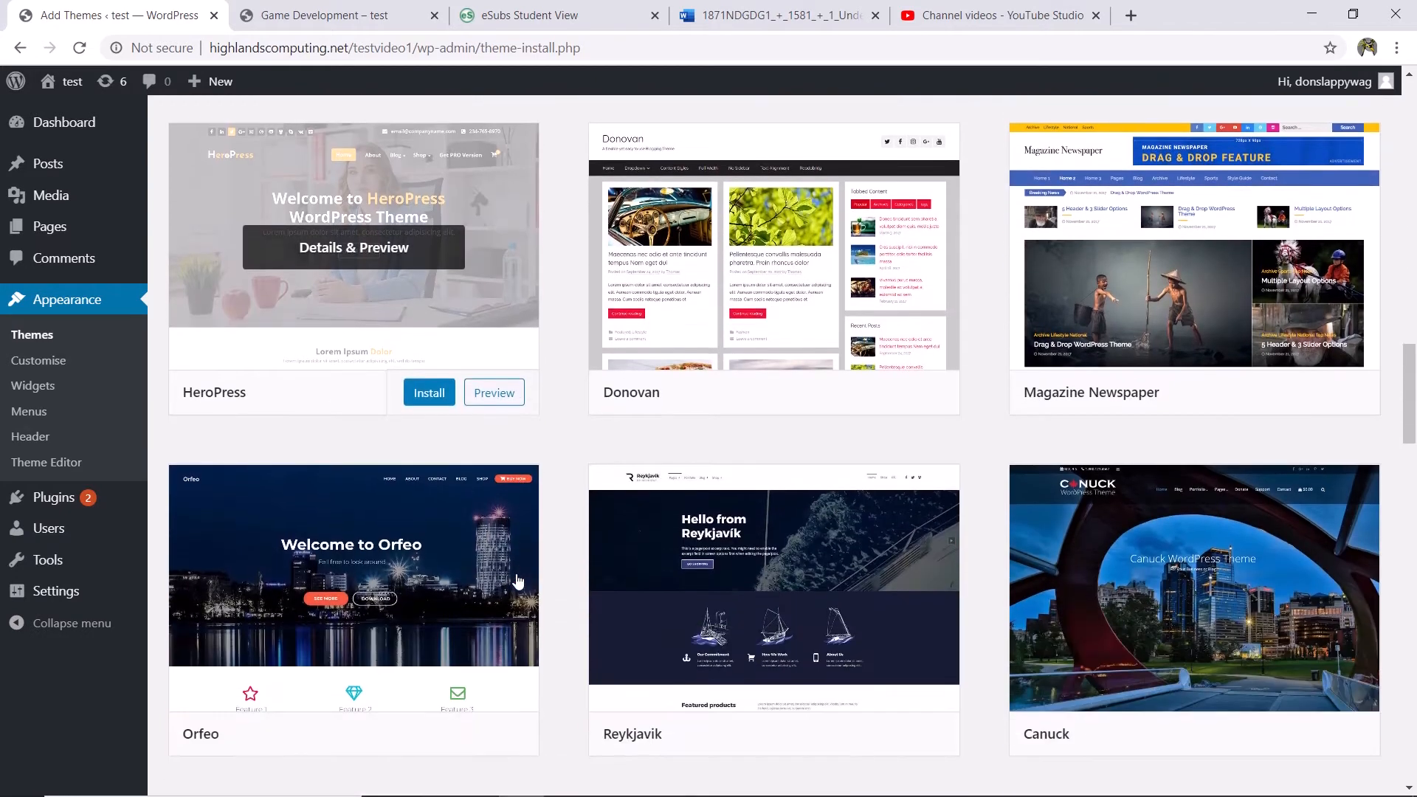
scroll(519, 581, "down", 1)
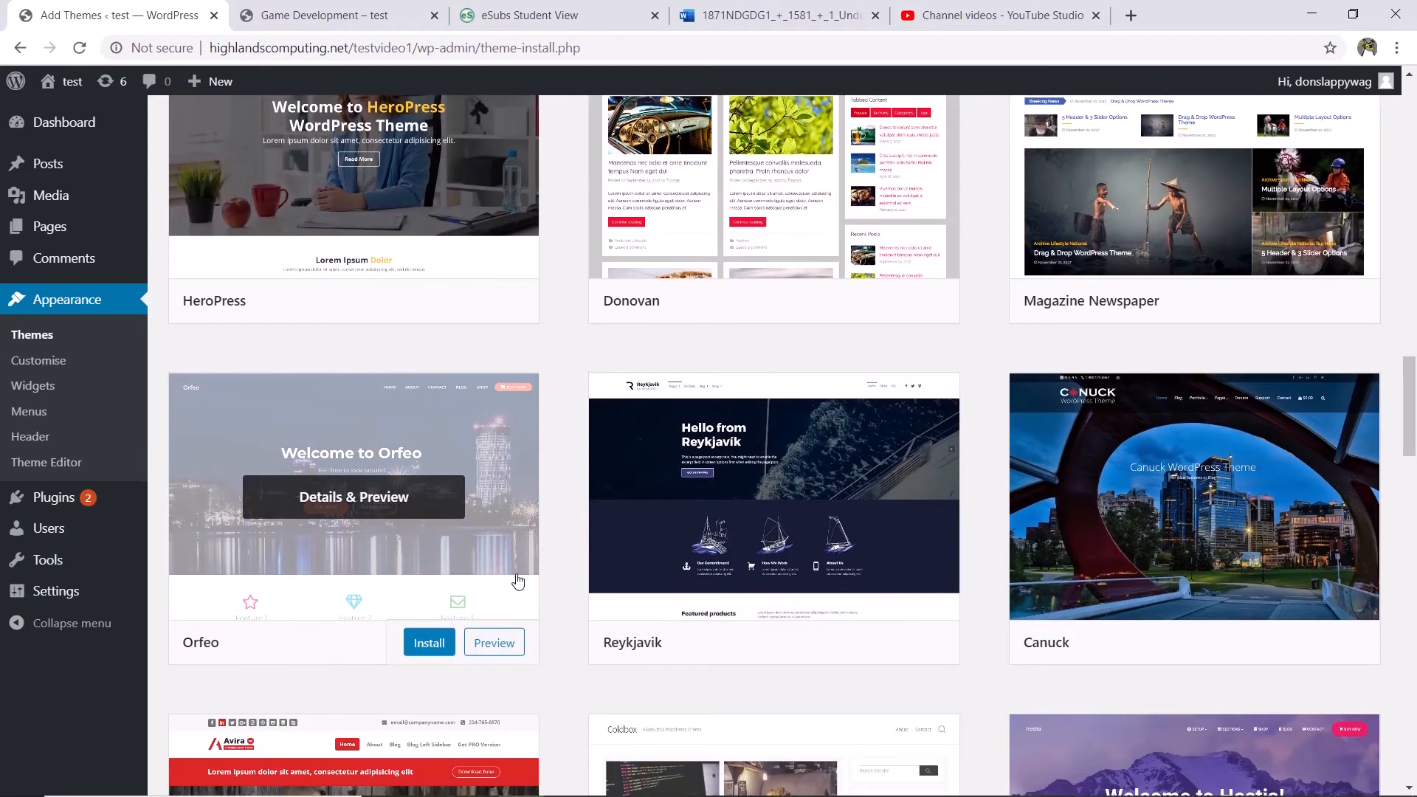
left_click(439, 645)
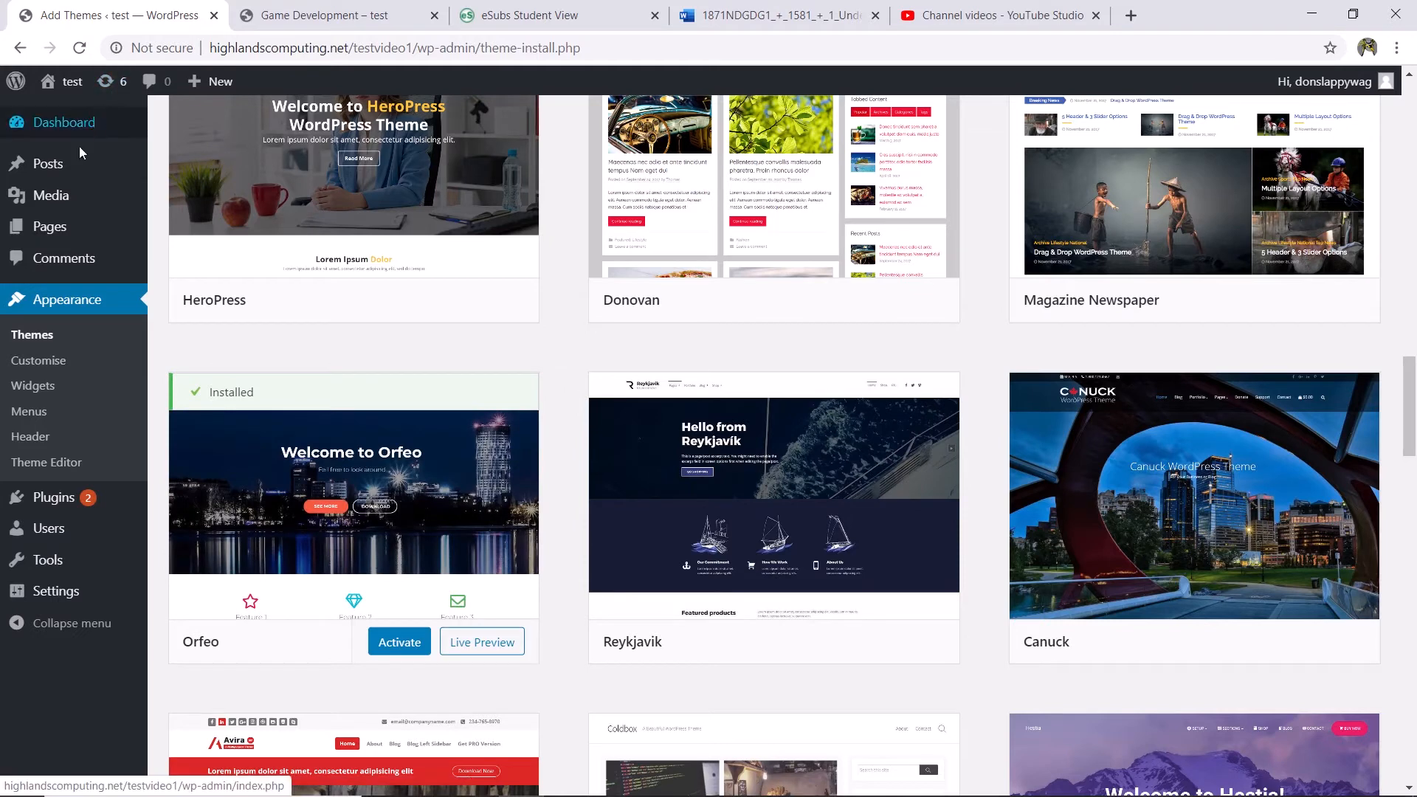
Open the live site in a separate browser tab and look over its homepage with the current theme
mouse_move(71, 120)
mouse_move(55, 90)
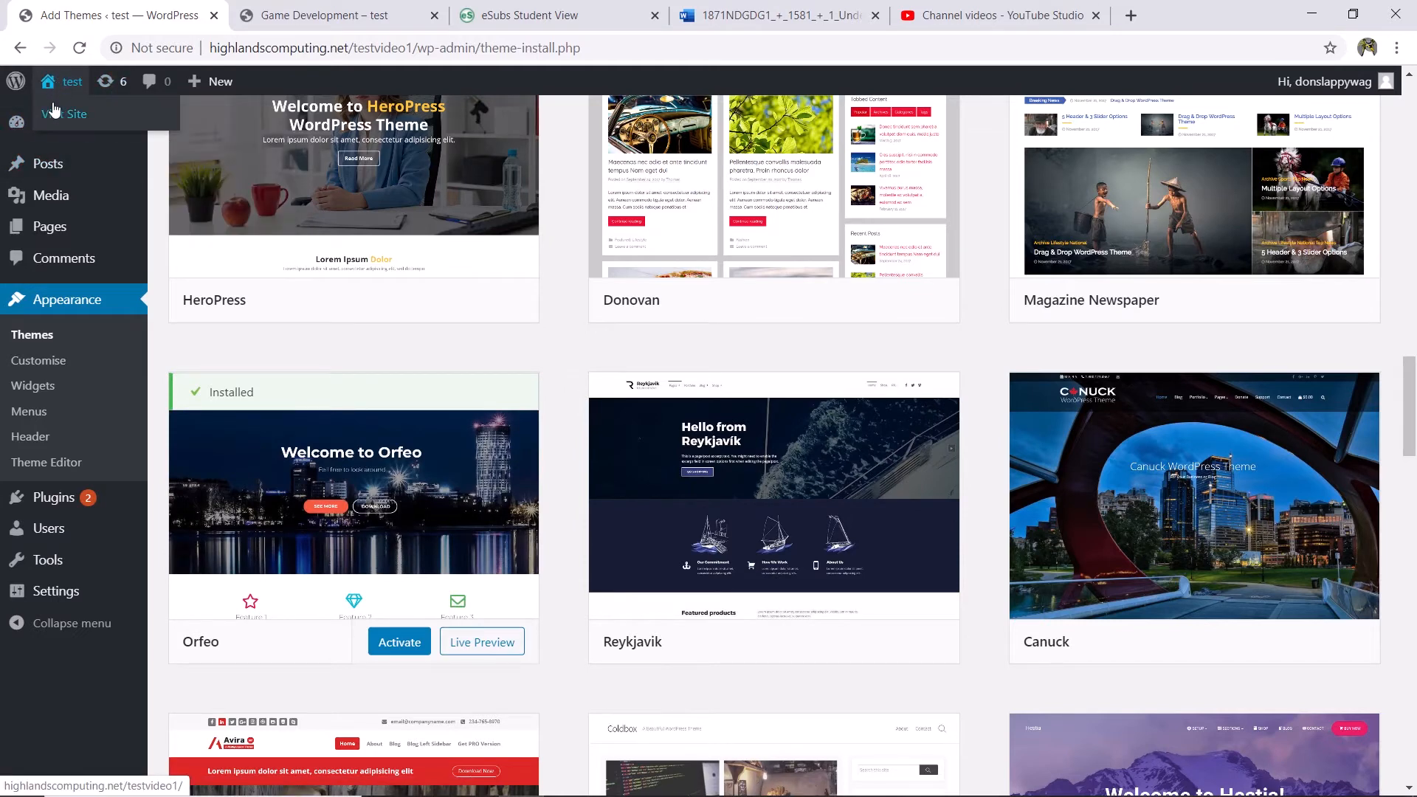
middle_click(55, 111)
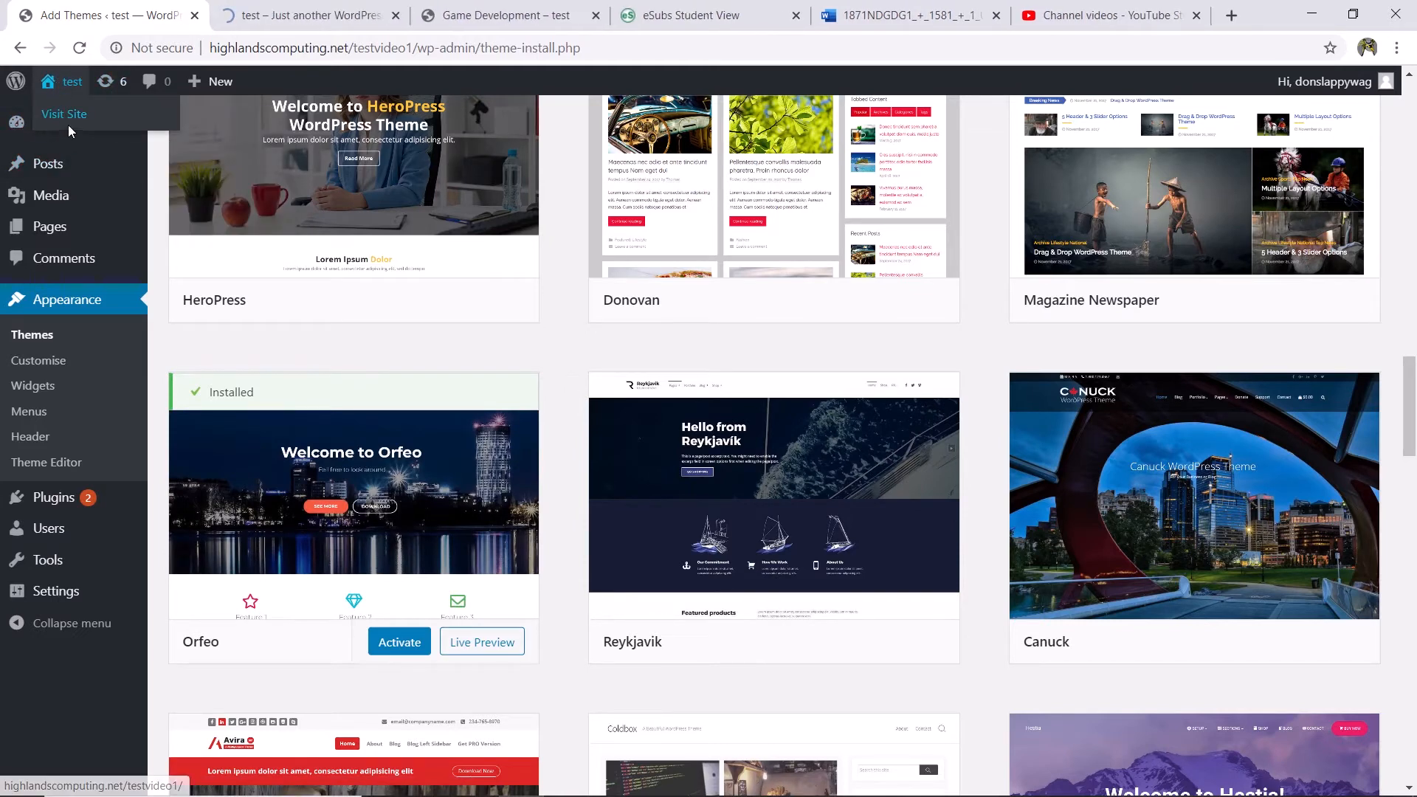
left_click(284, 15)
scroll(324, 206, "down", 7)
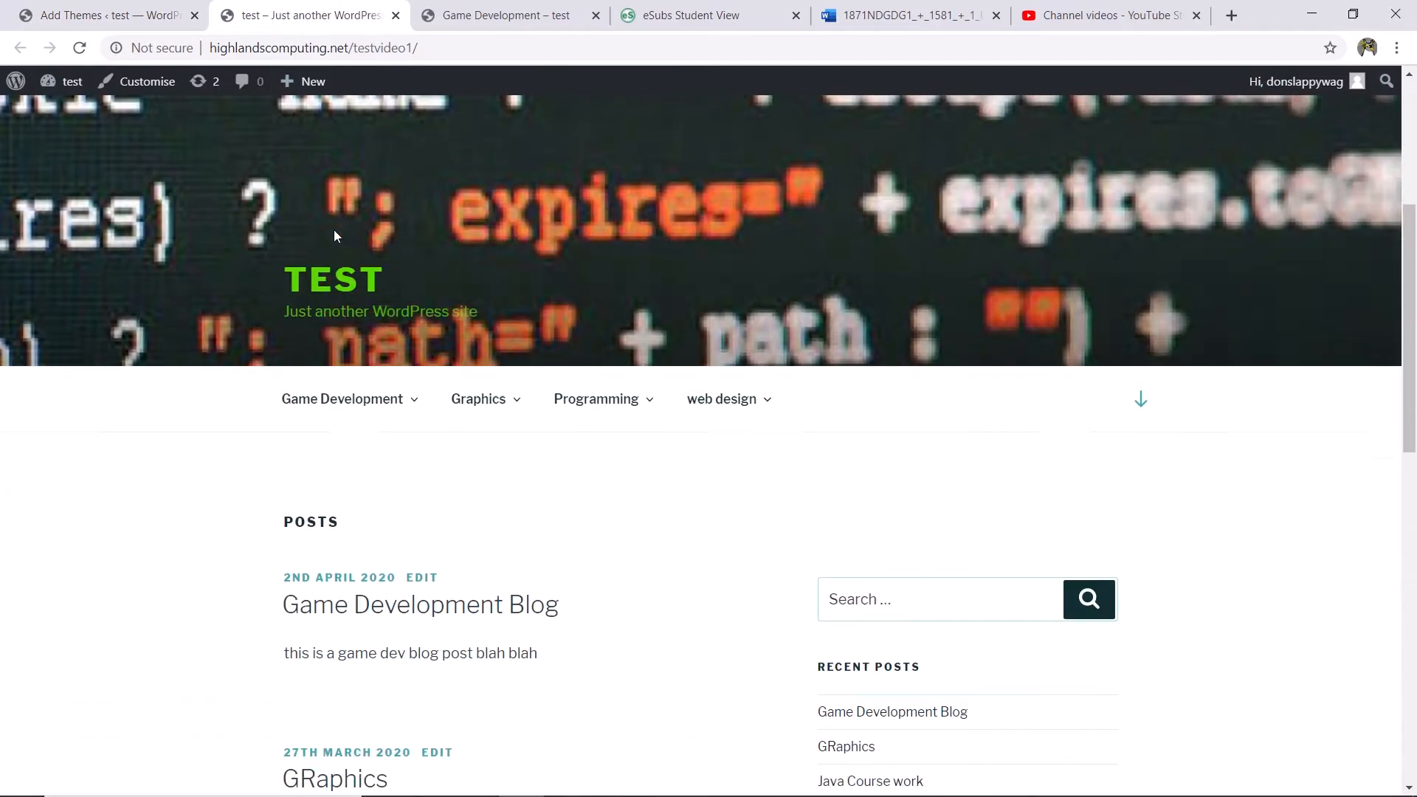
scroll(315, 152, "up", 2)
scroll(314, 152, "up", 5)
Activate the Orfeo theme and reload the live site to check its new design and navigation menu
left_click(126, 16)
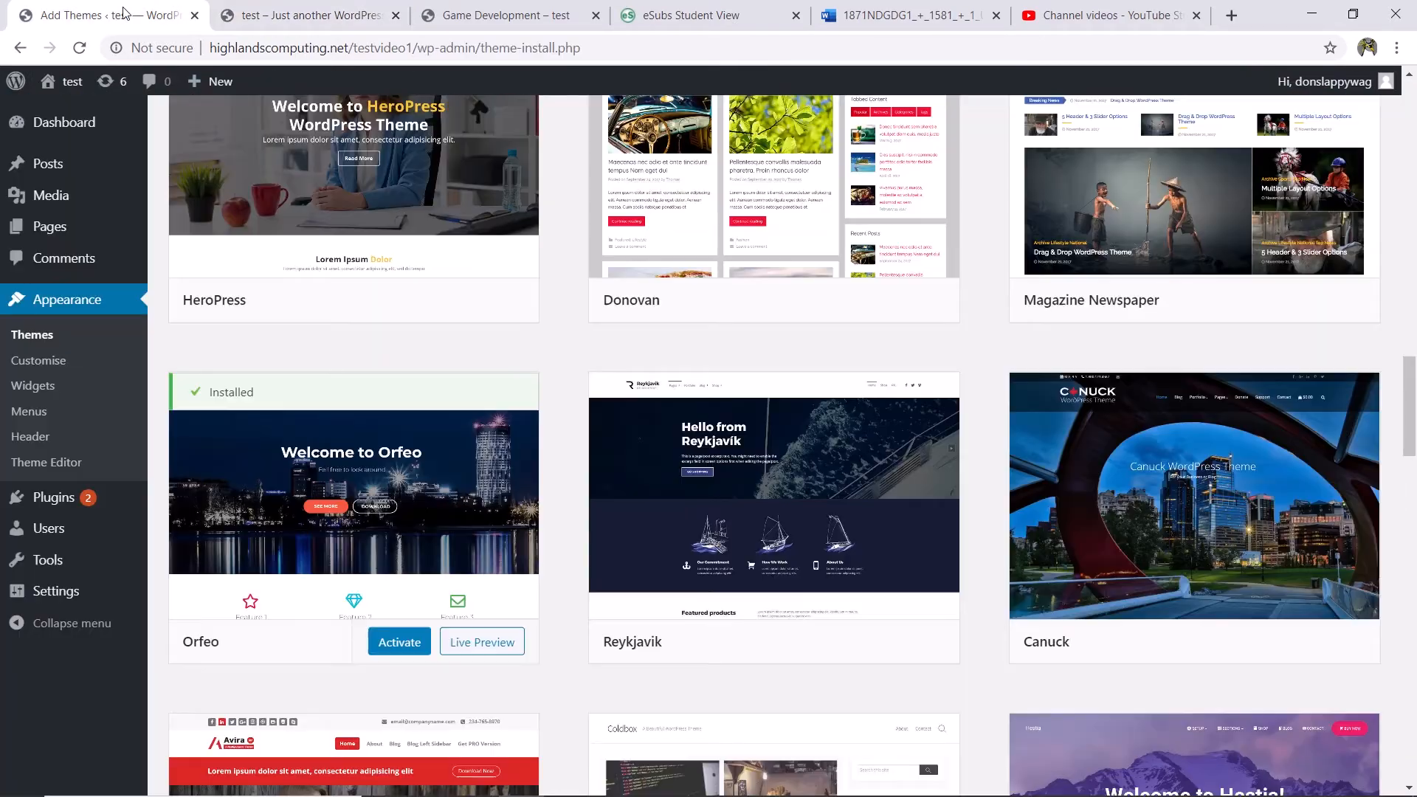
left_click(384, 643)
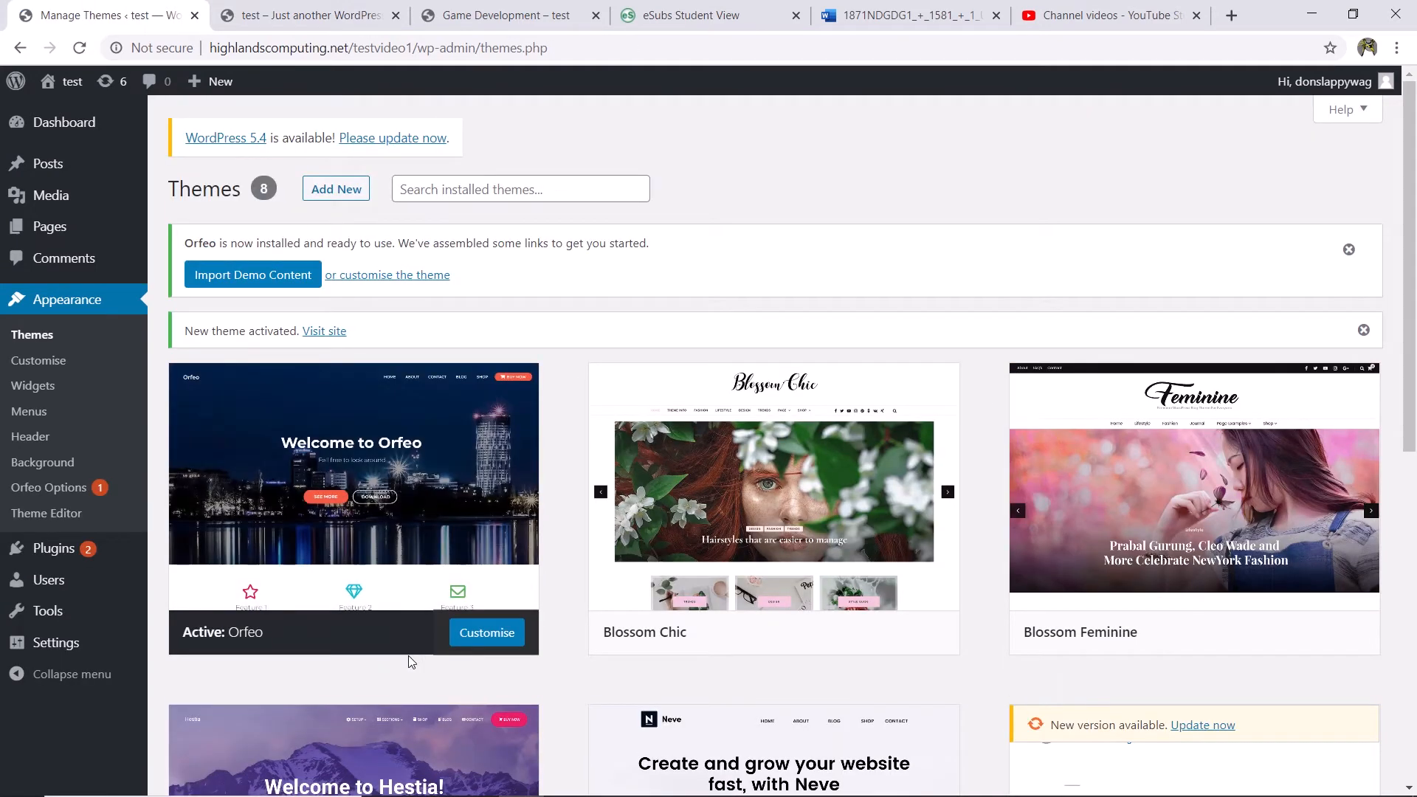
left_click(315, 15)
left_click(79, 48)
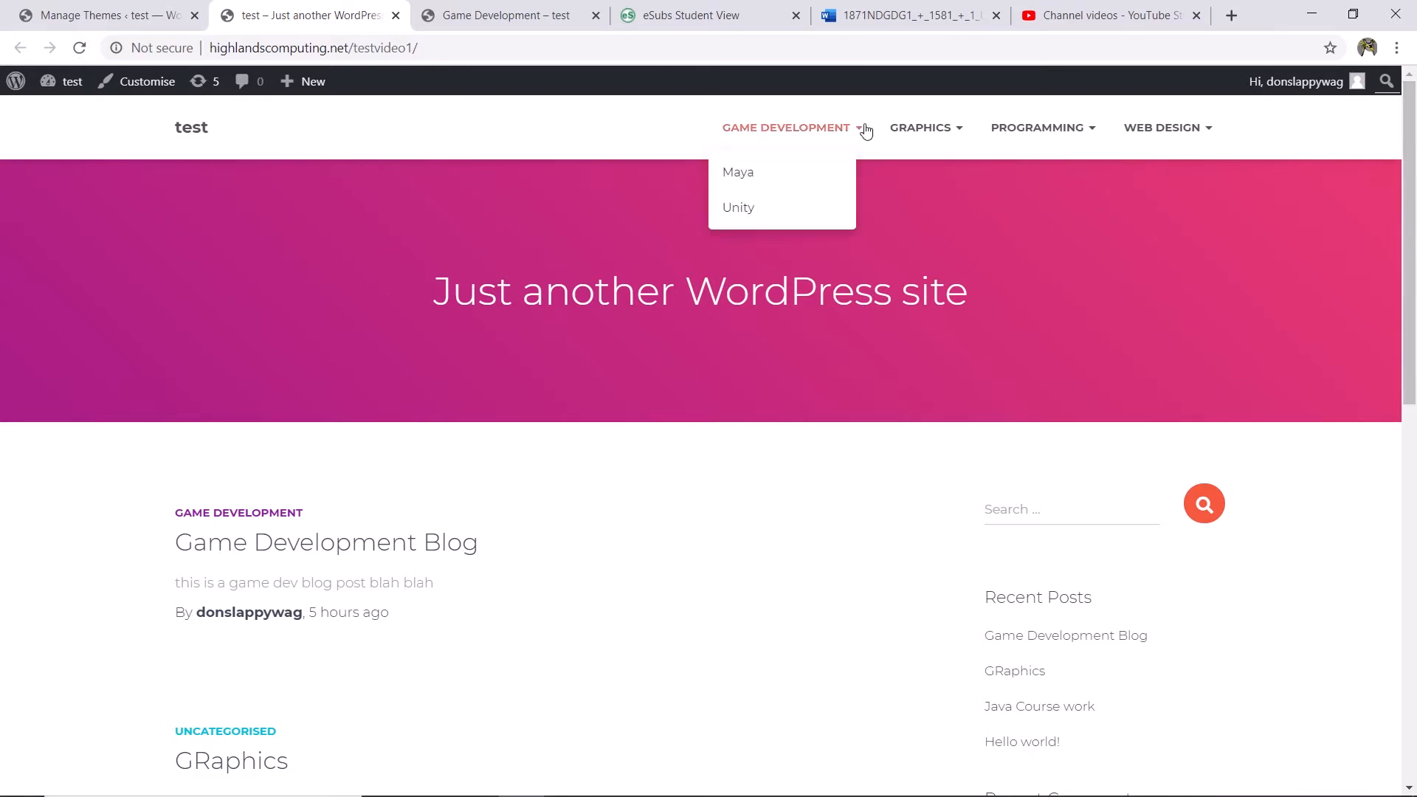
mouse_move(775, 177)
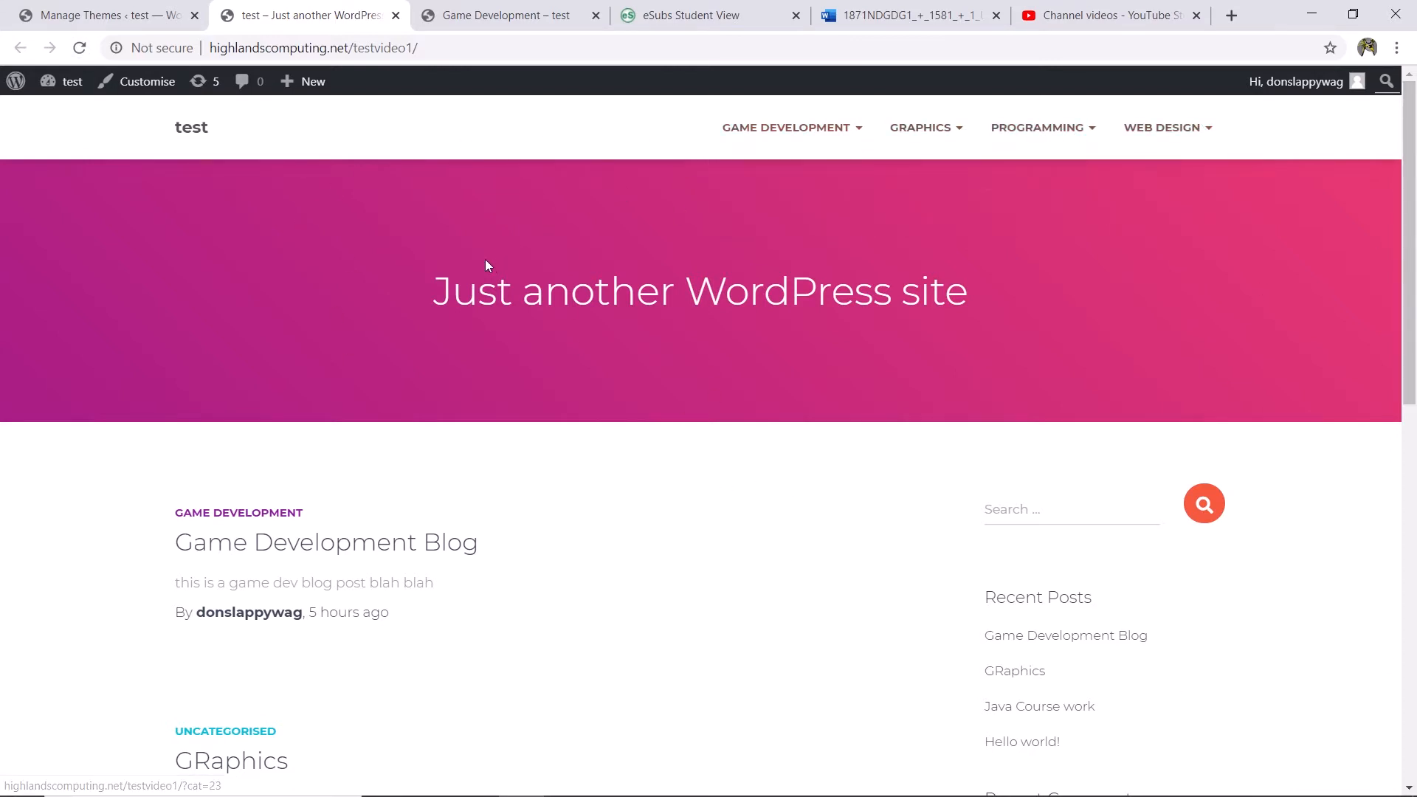
Open the customiser for the active Orfeo theme and look at its PRO features
left_click(84, 6)
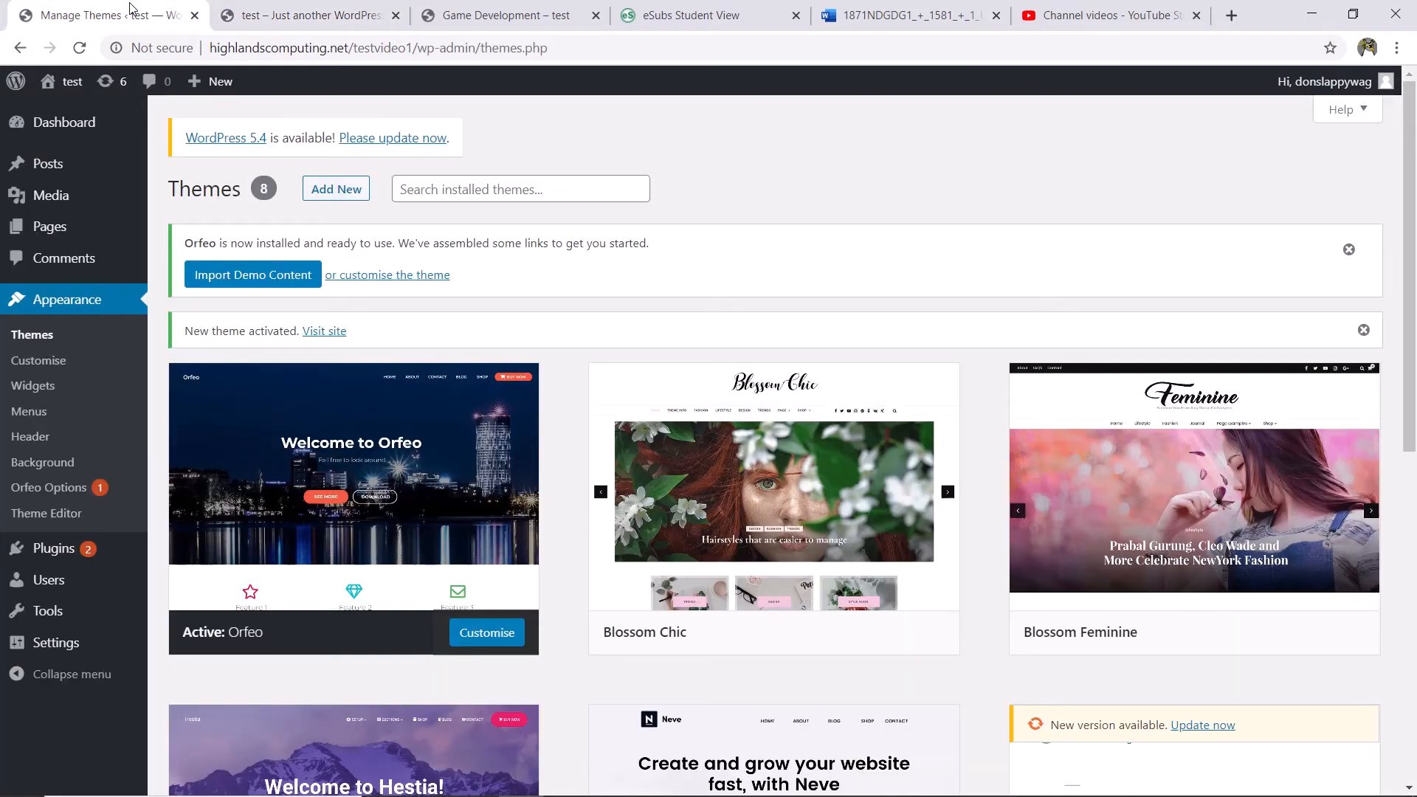
left_click(509, 627)
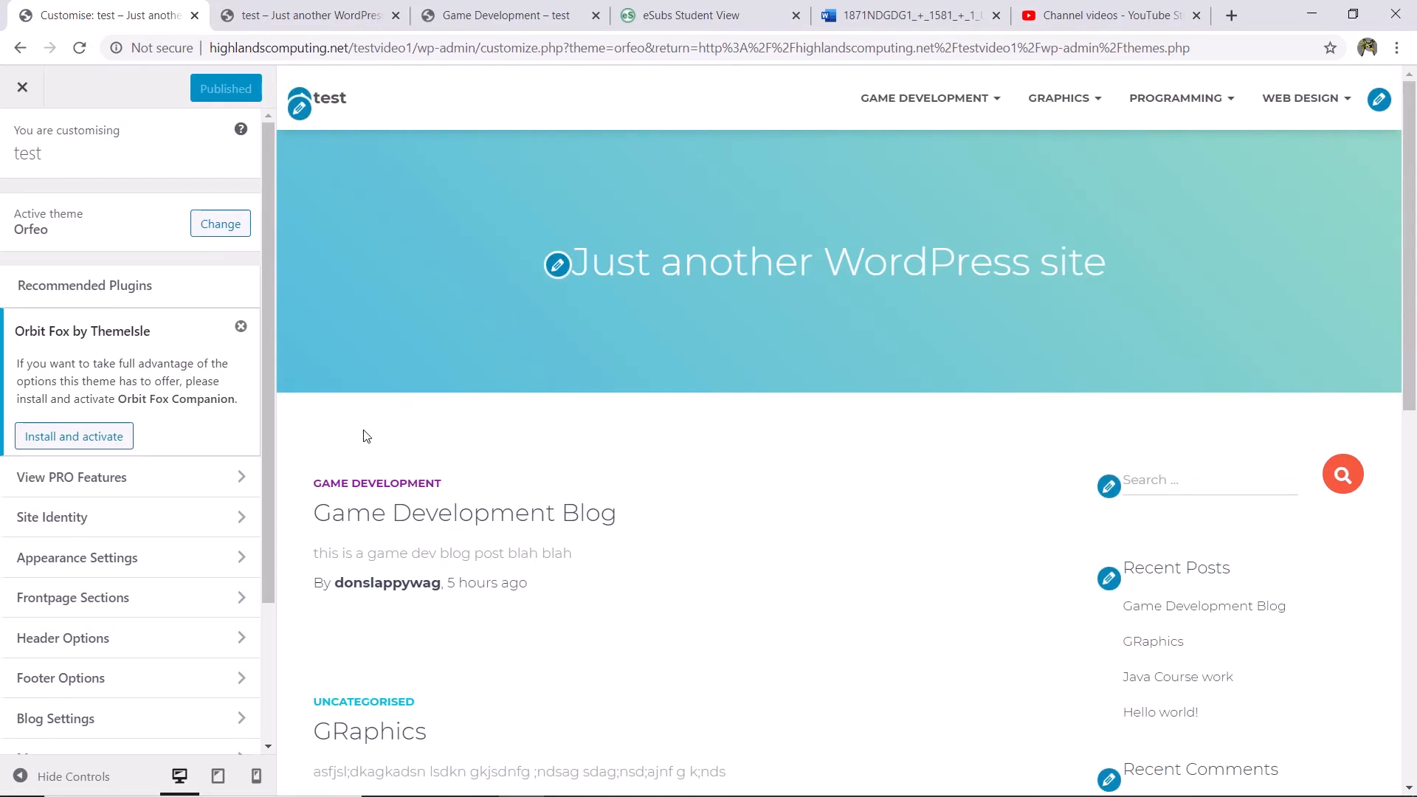
left_click(169, 479)
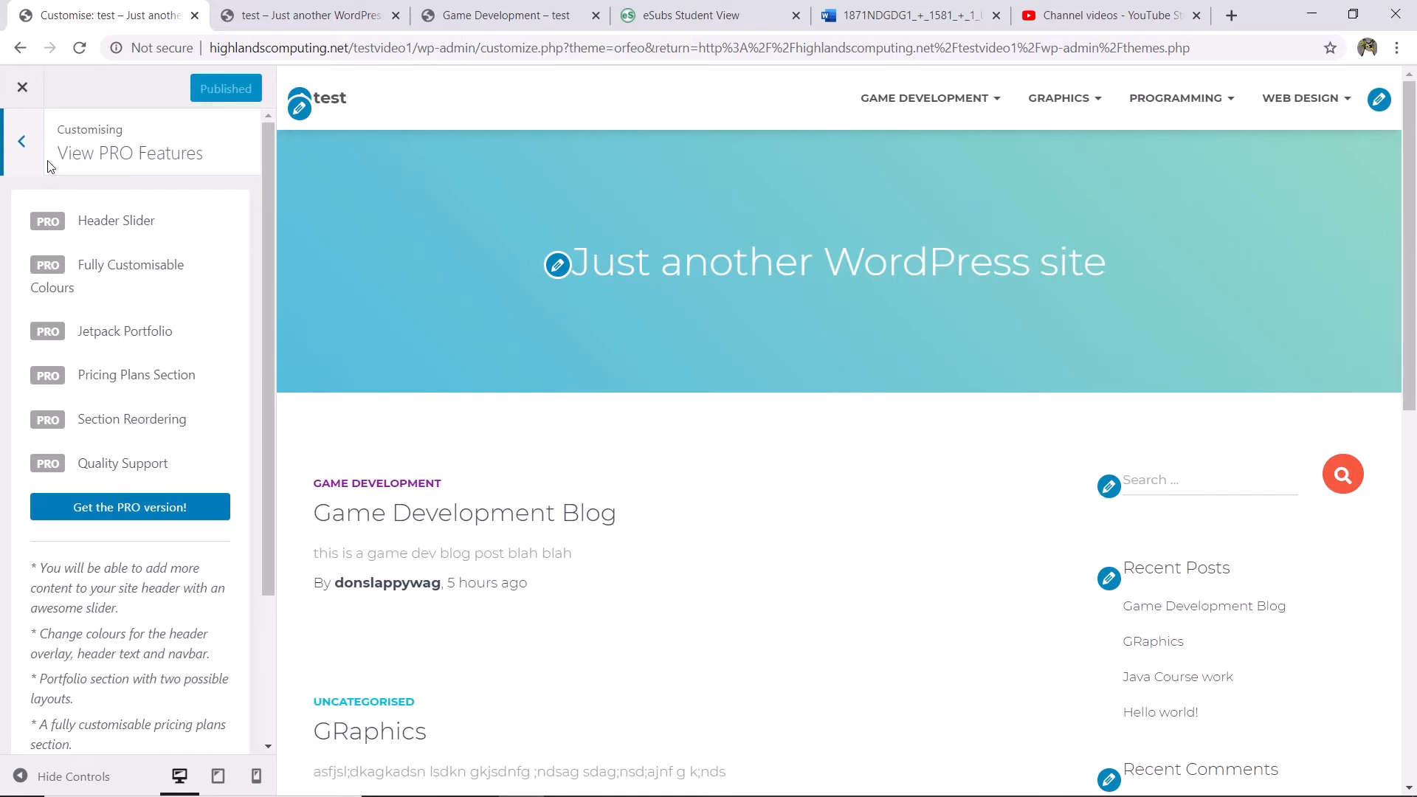
left_click(22, 141)
Set the tagline in the site identity settings to "Digital Portfolio" and publish the change
scroll(80, 446, "down", 2)
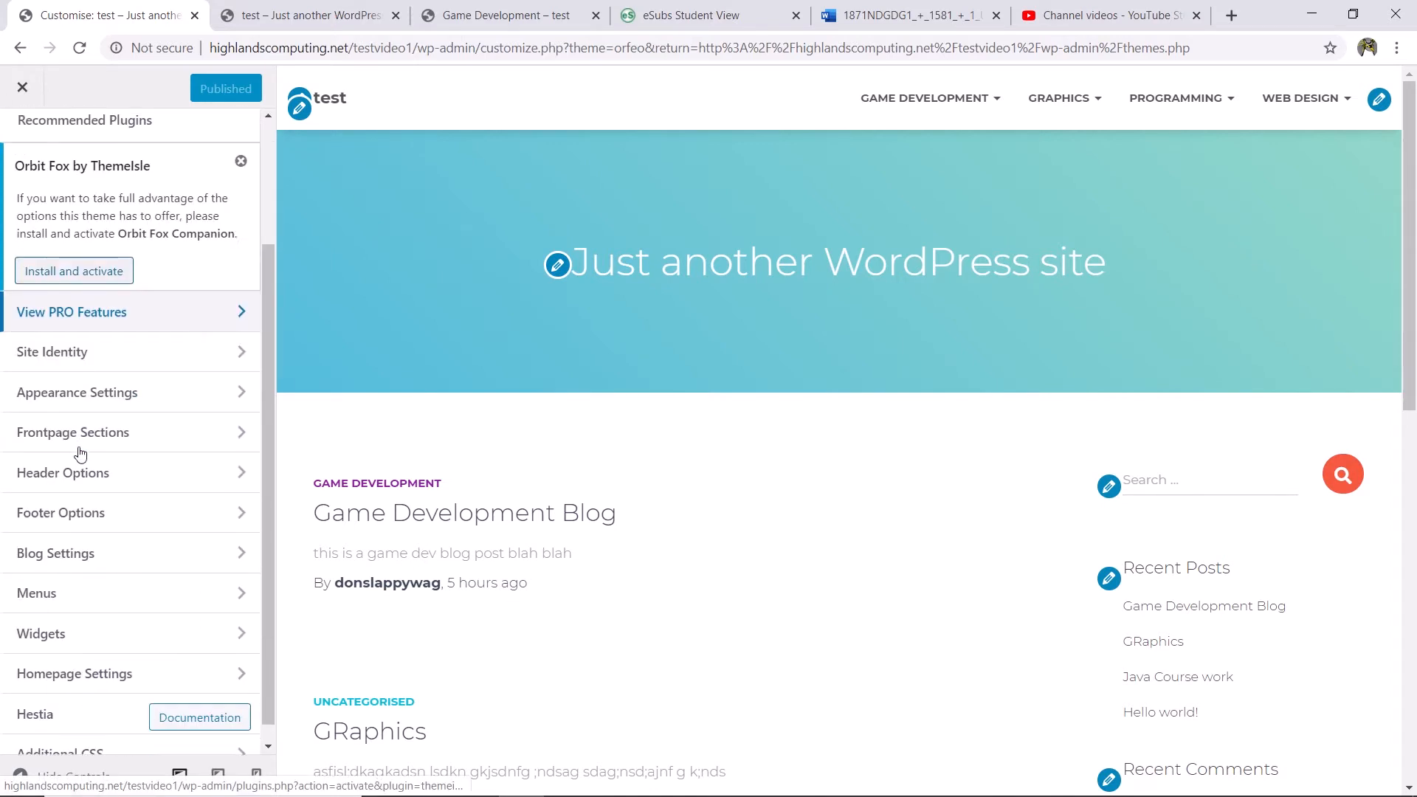
left_click(85, 336)
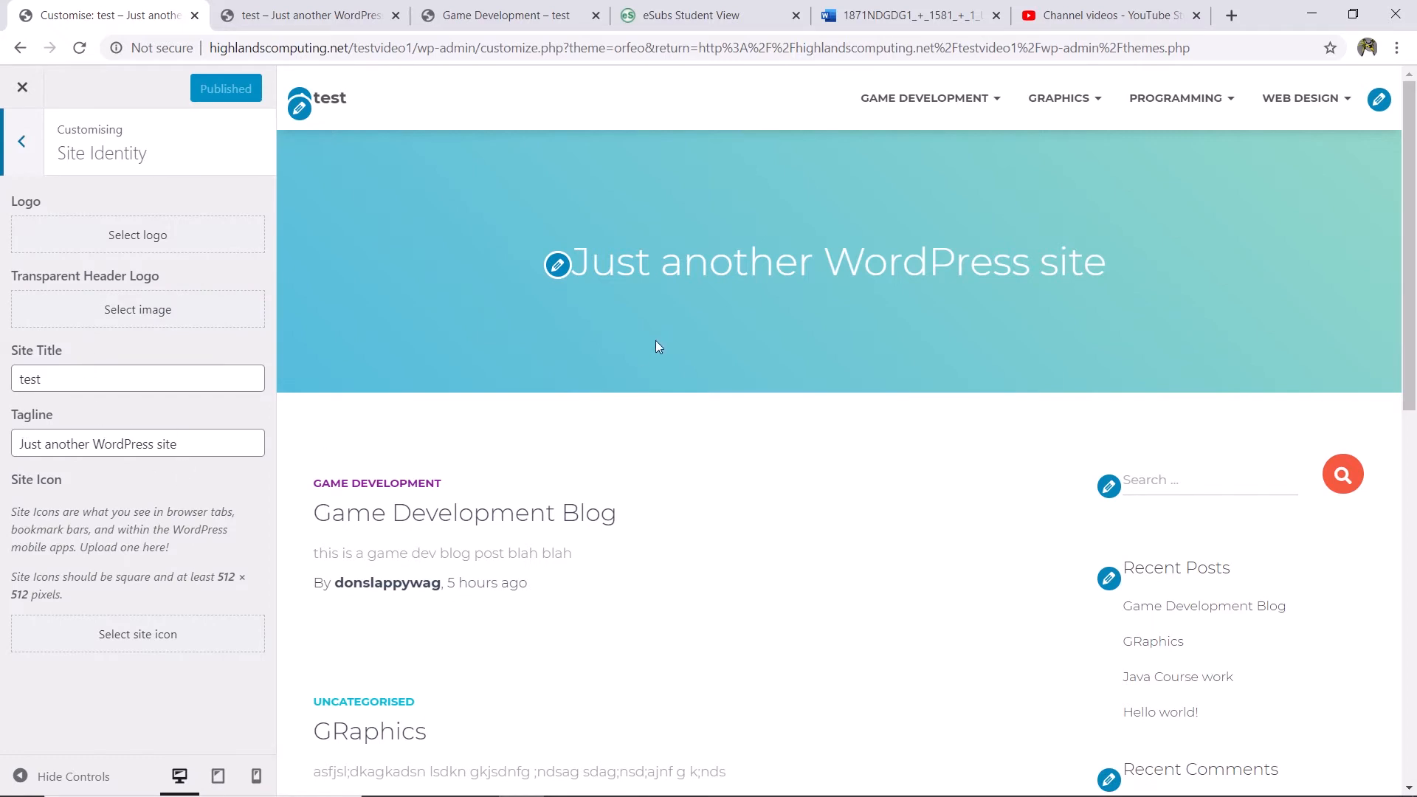
left_click_drag(209, 437, 2, 440)
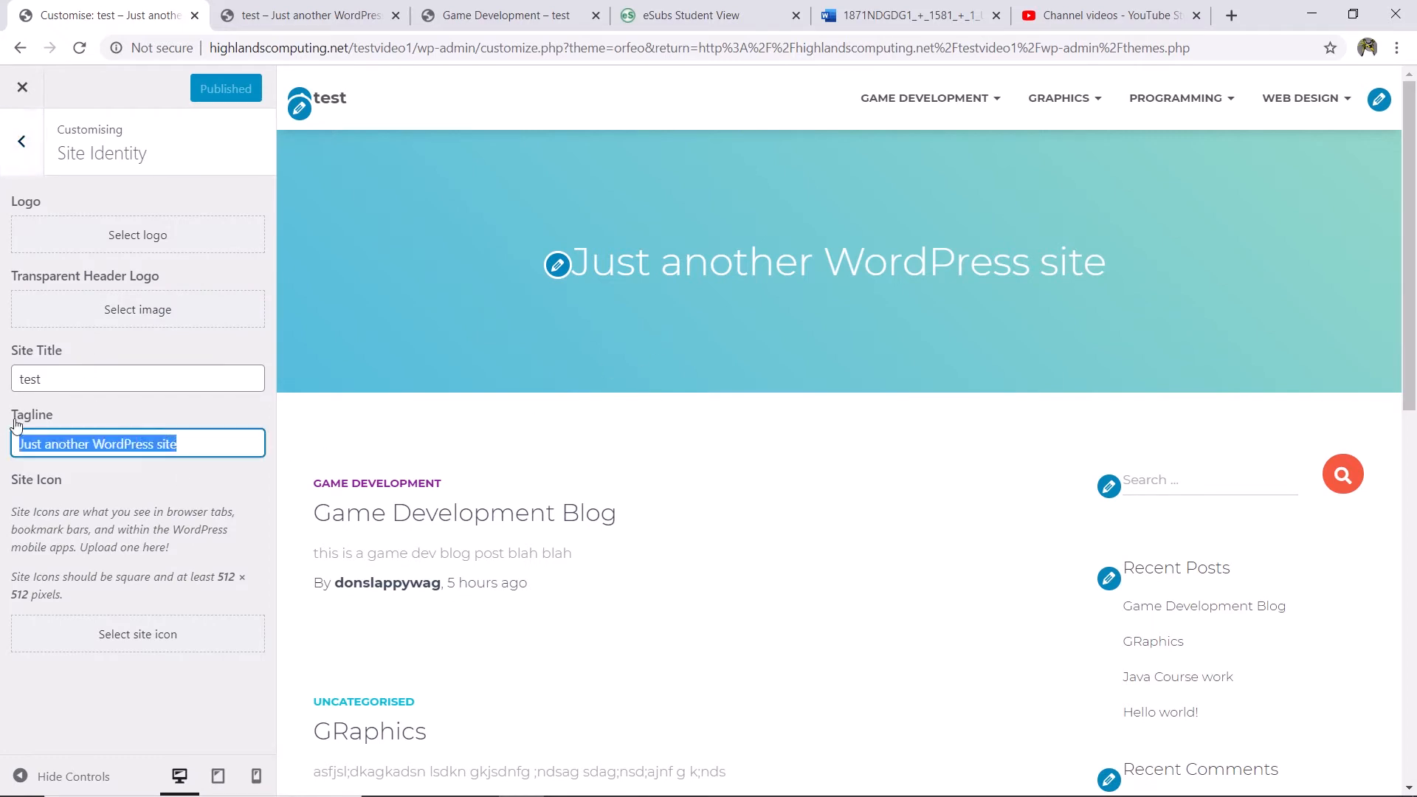
type("Digital Portfolio")
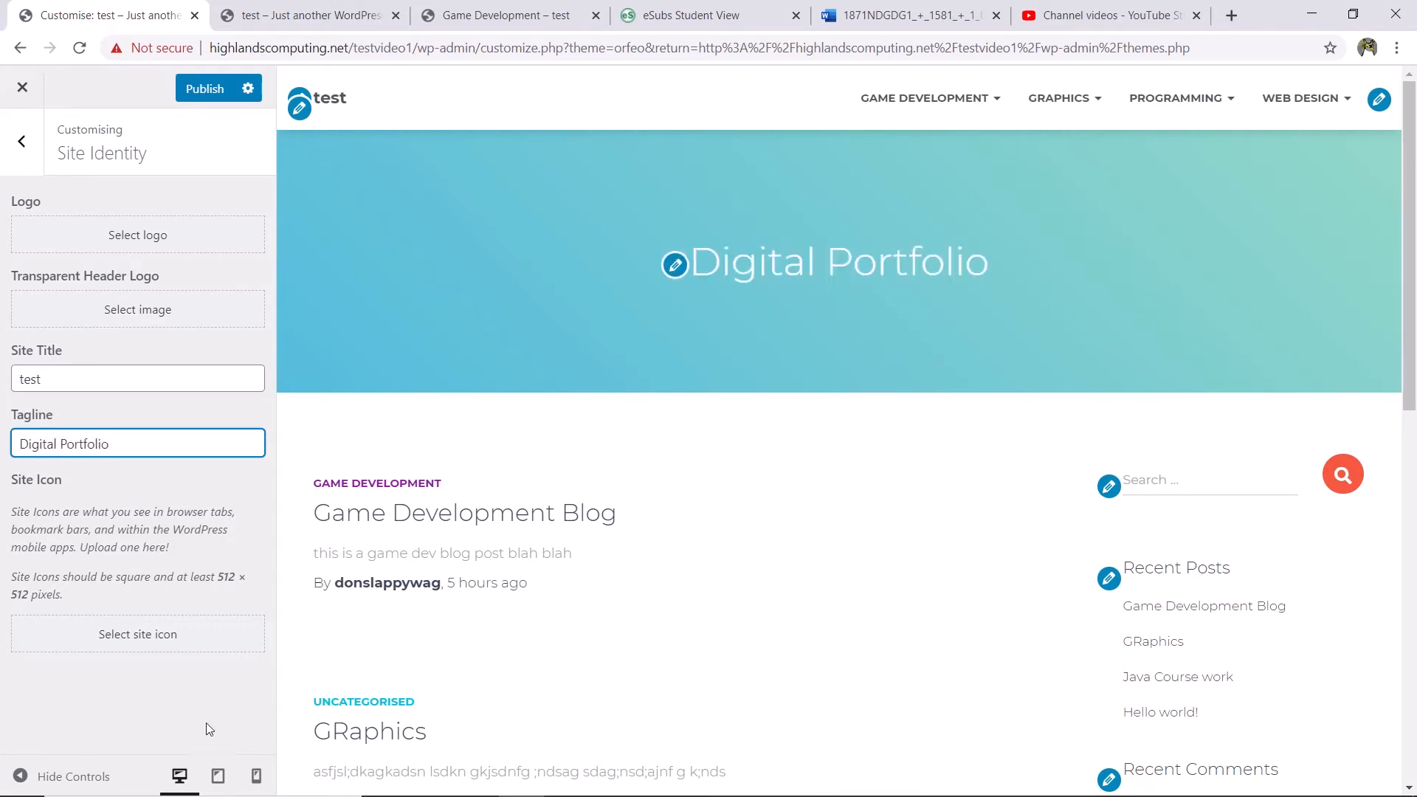
left_click(206, 89)
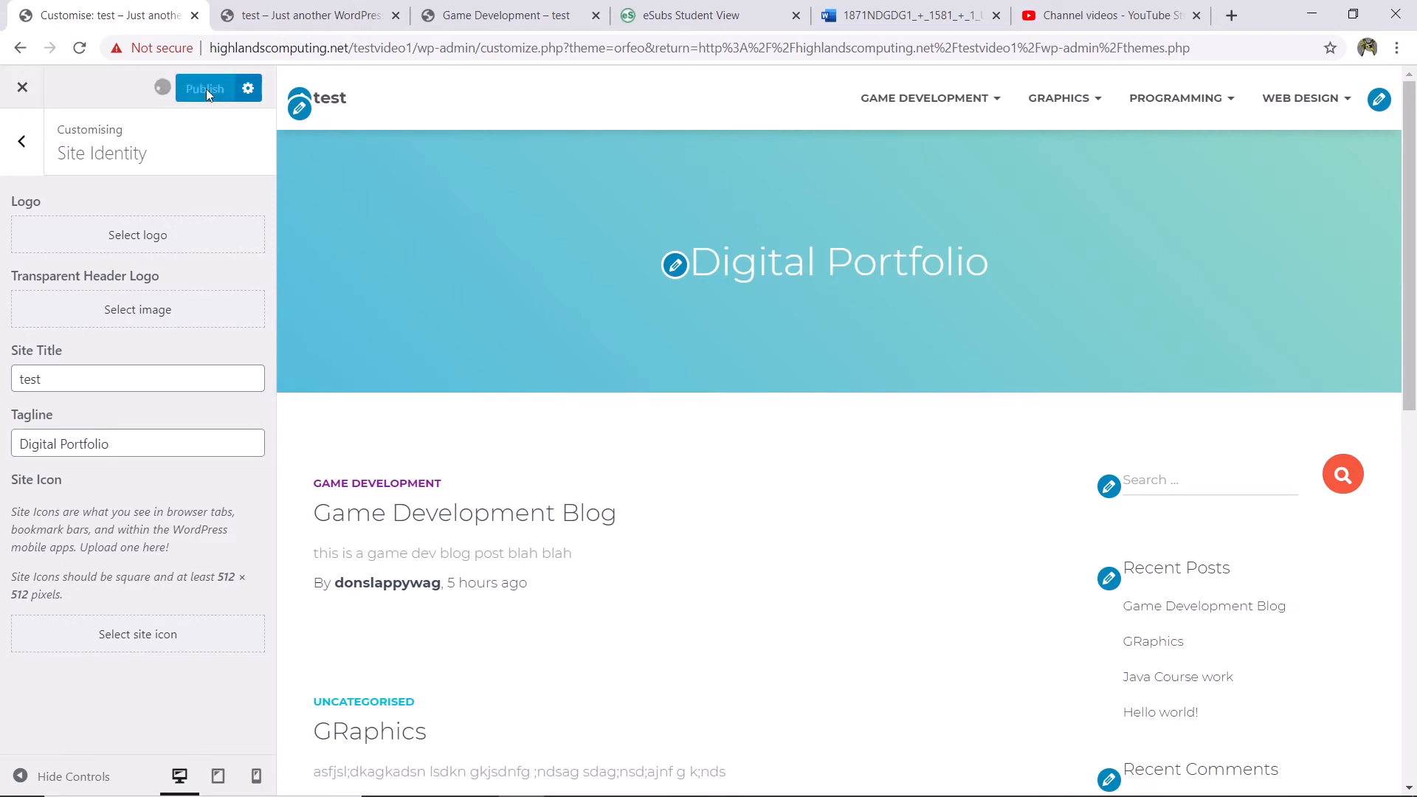
Look through the theme's Header Options, including the Very Top Bar section, and the Additional CSS section
left_click(33, 147)
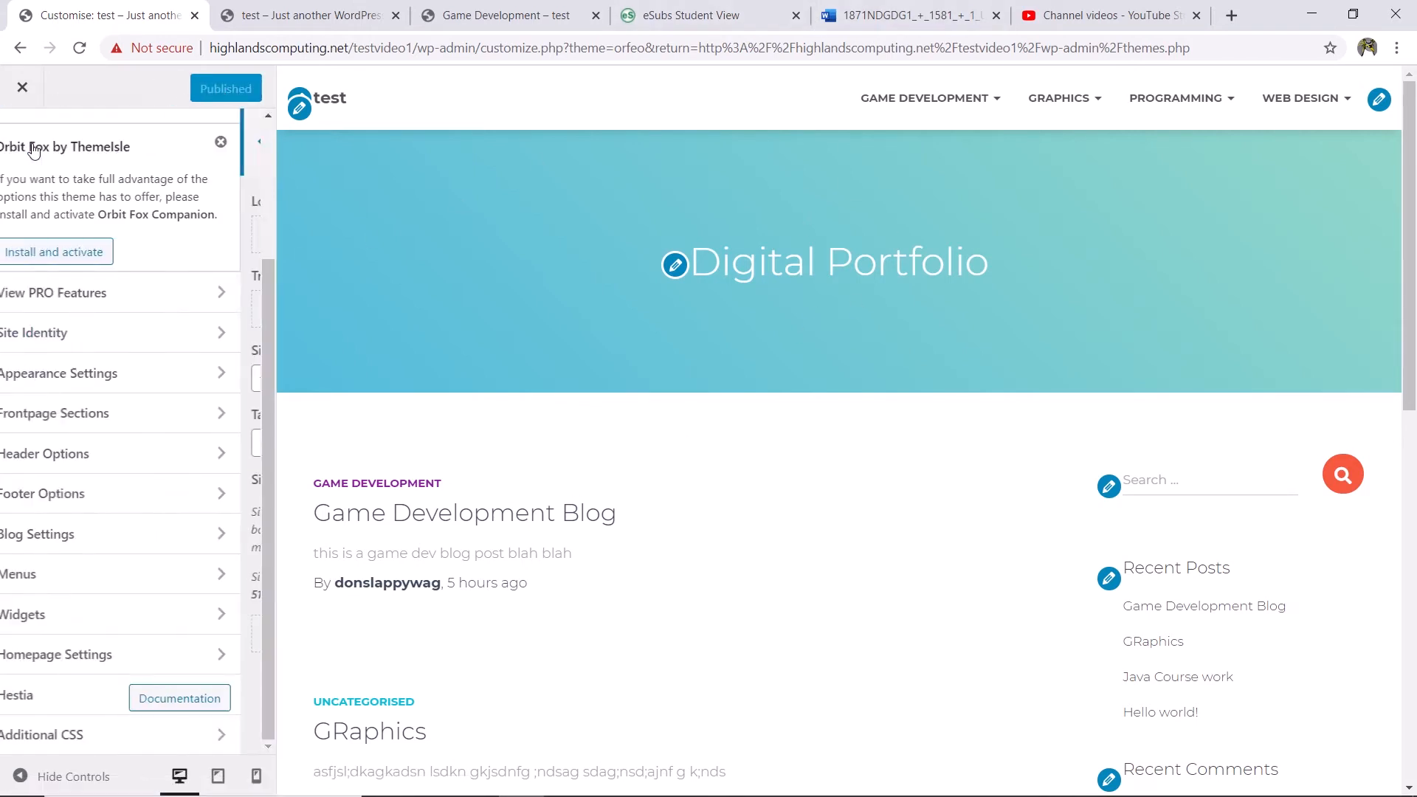
left_click(86, 463)
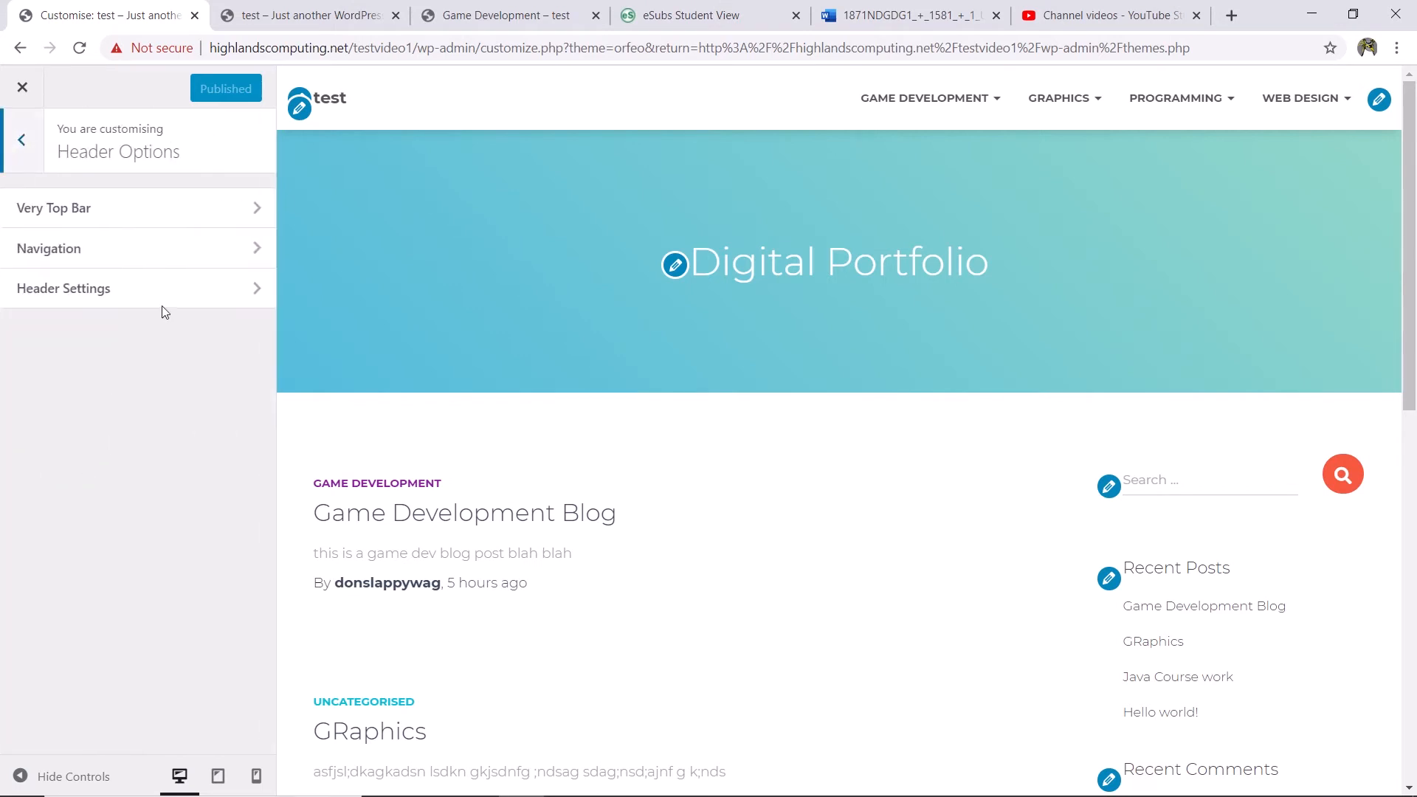
left_click(111, 218)
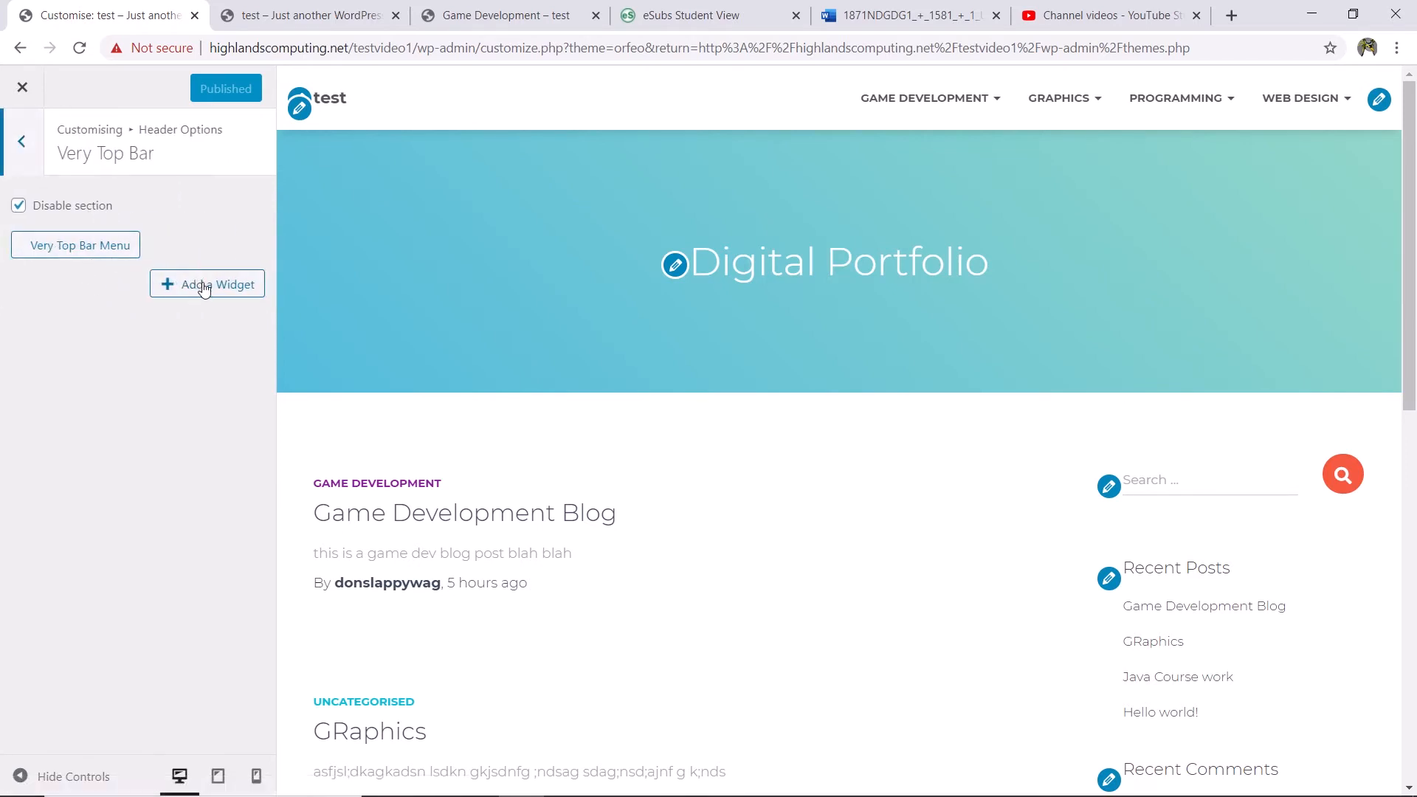
left_click(36, 151)
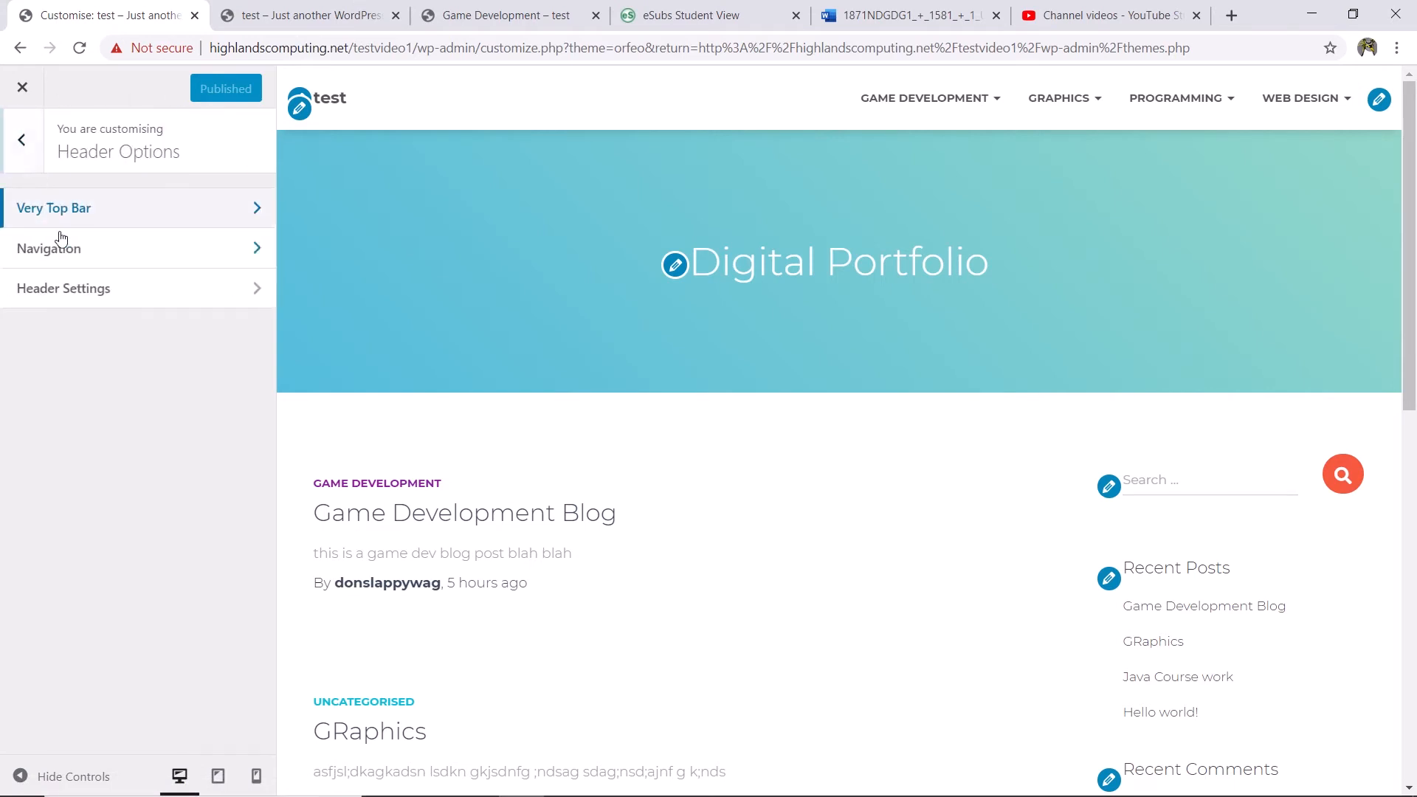
left_click(26, 145)
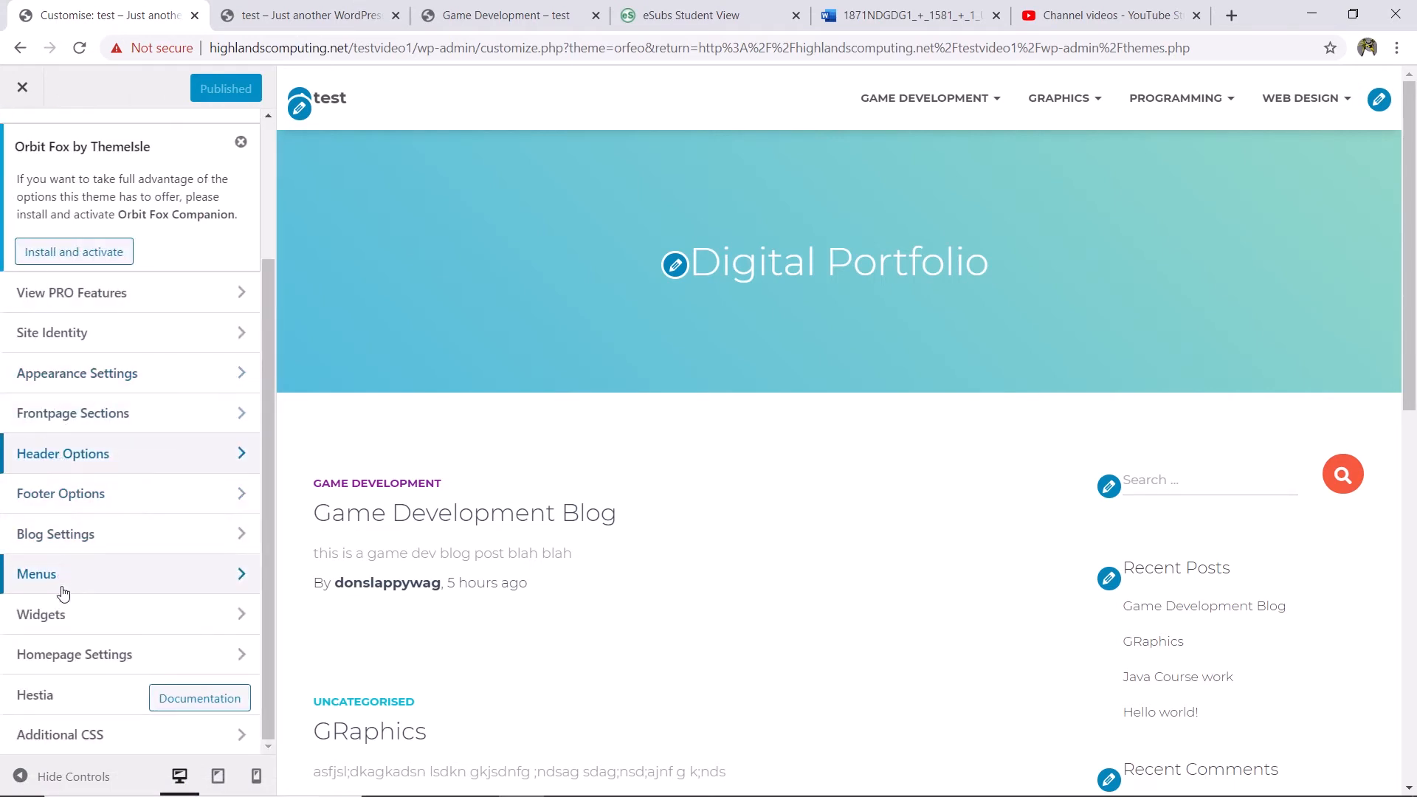
left_click(86, 747)
left_click(26, 160)
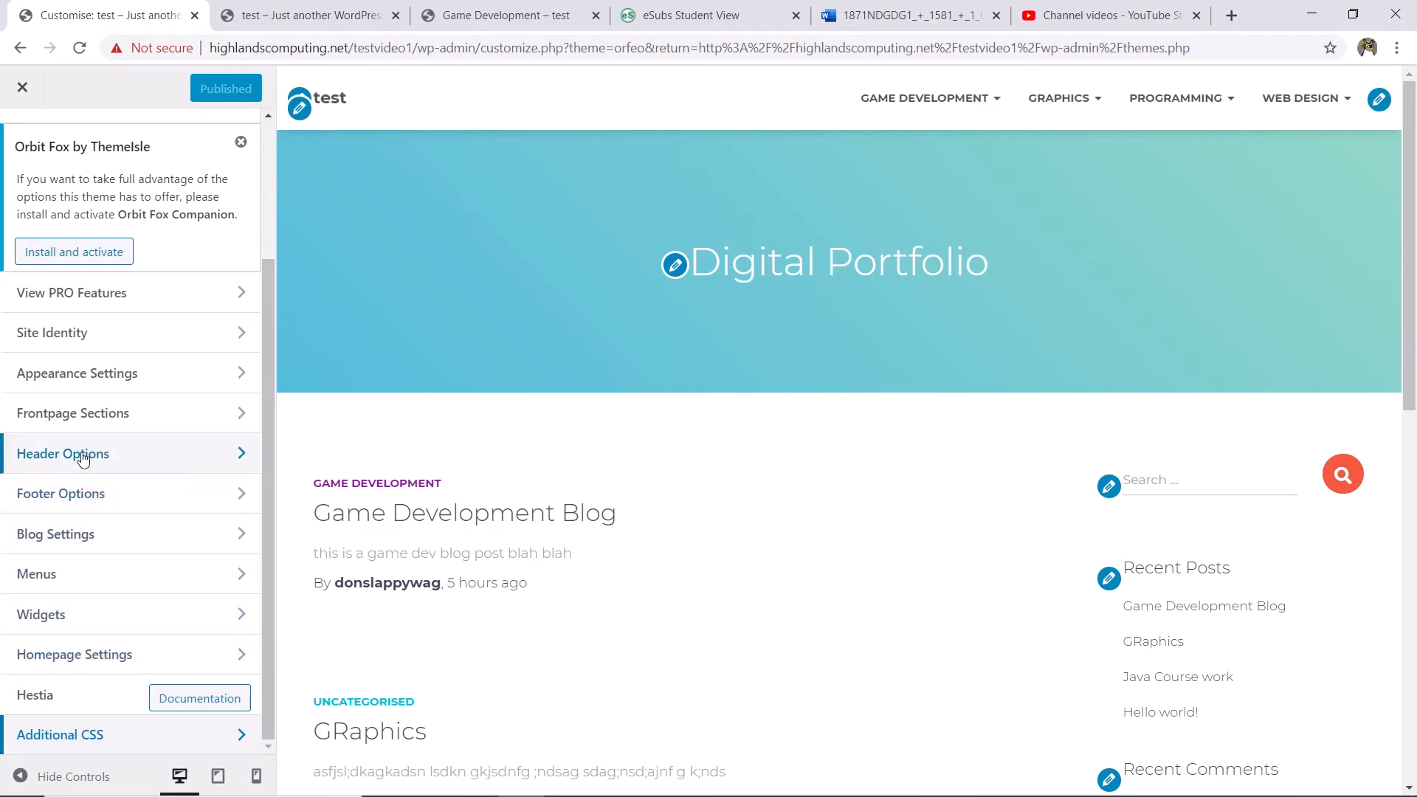
Try a red background colour in the Colours section of the Orfeo theme's appearance settings
left_click(85, 392)
left_click(69, 296)
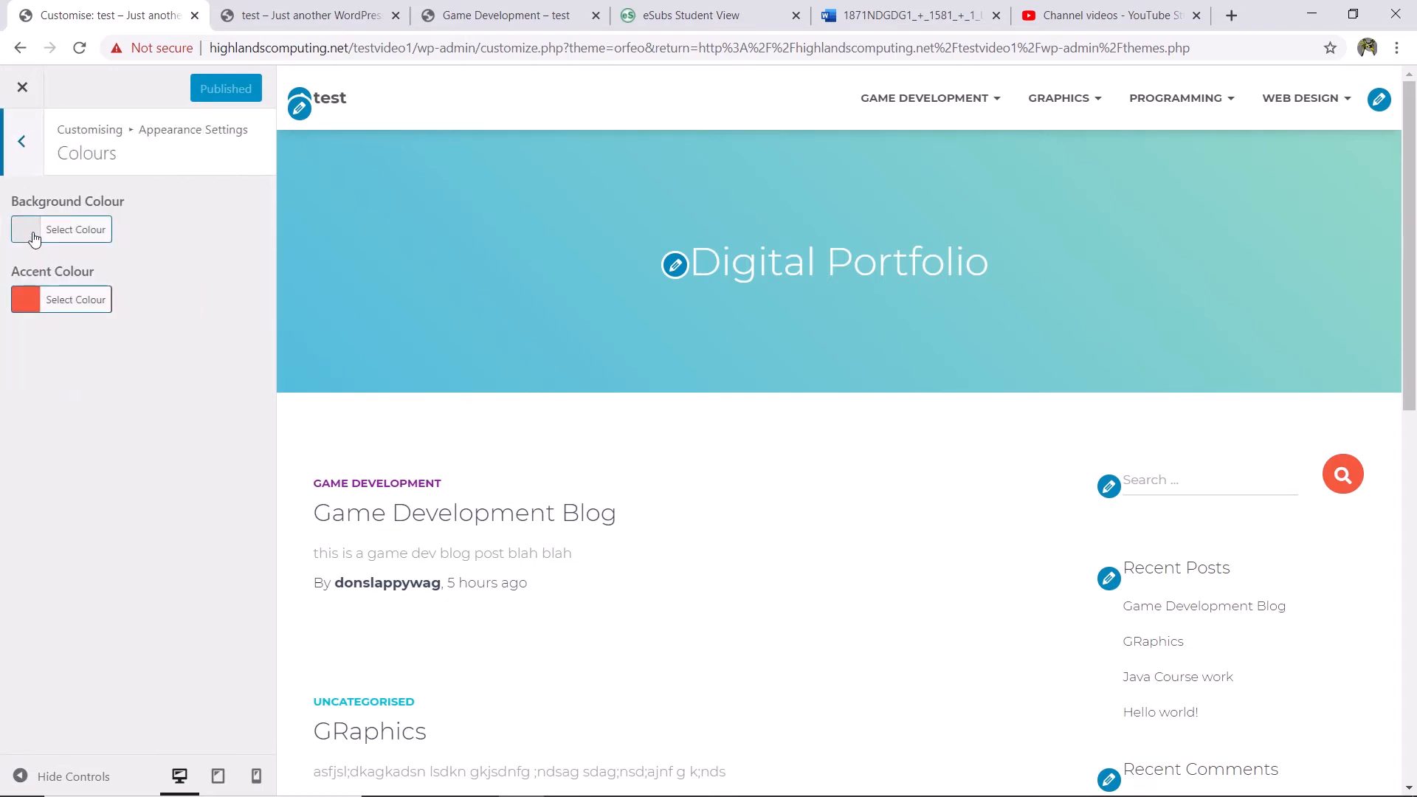
left_click(34, 237)
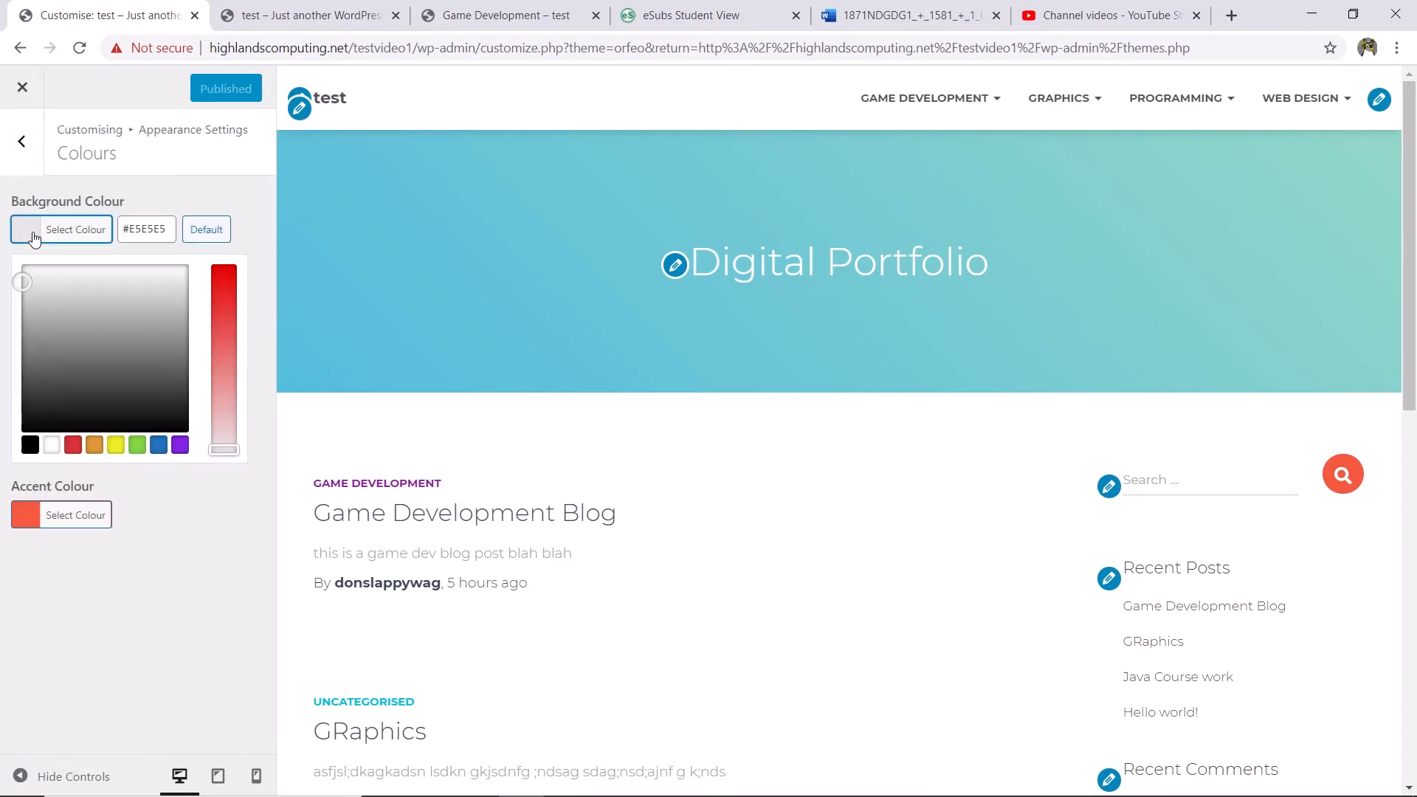
left_click(73, 444)
left_click_drag(23, 287, 4, 256)
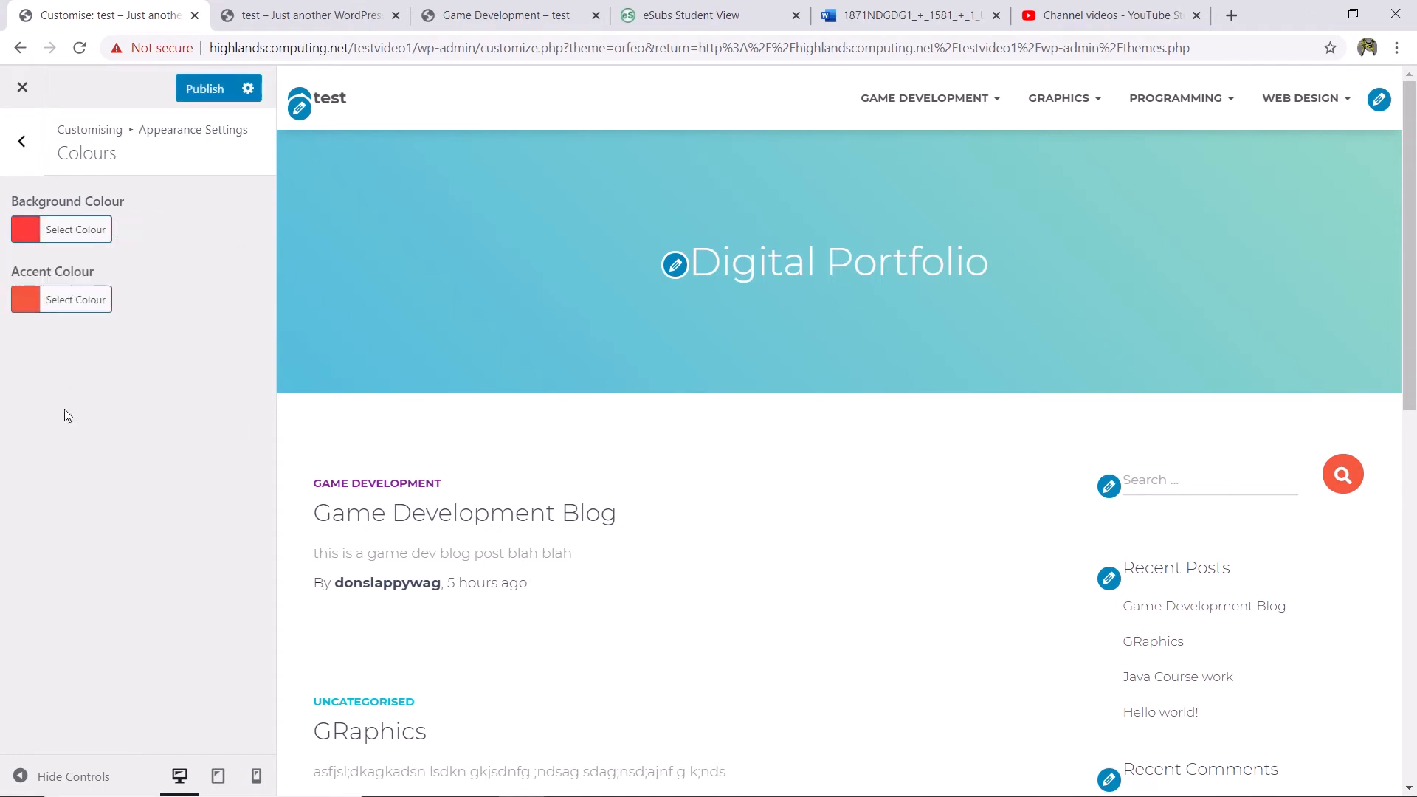
Go through the background image section to the header settings, try the other posts/pages layouts and reselect the first one
left_click(20, 141)
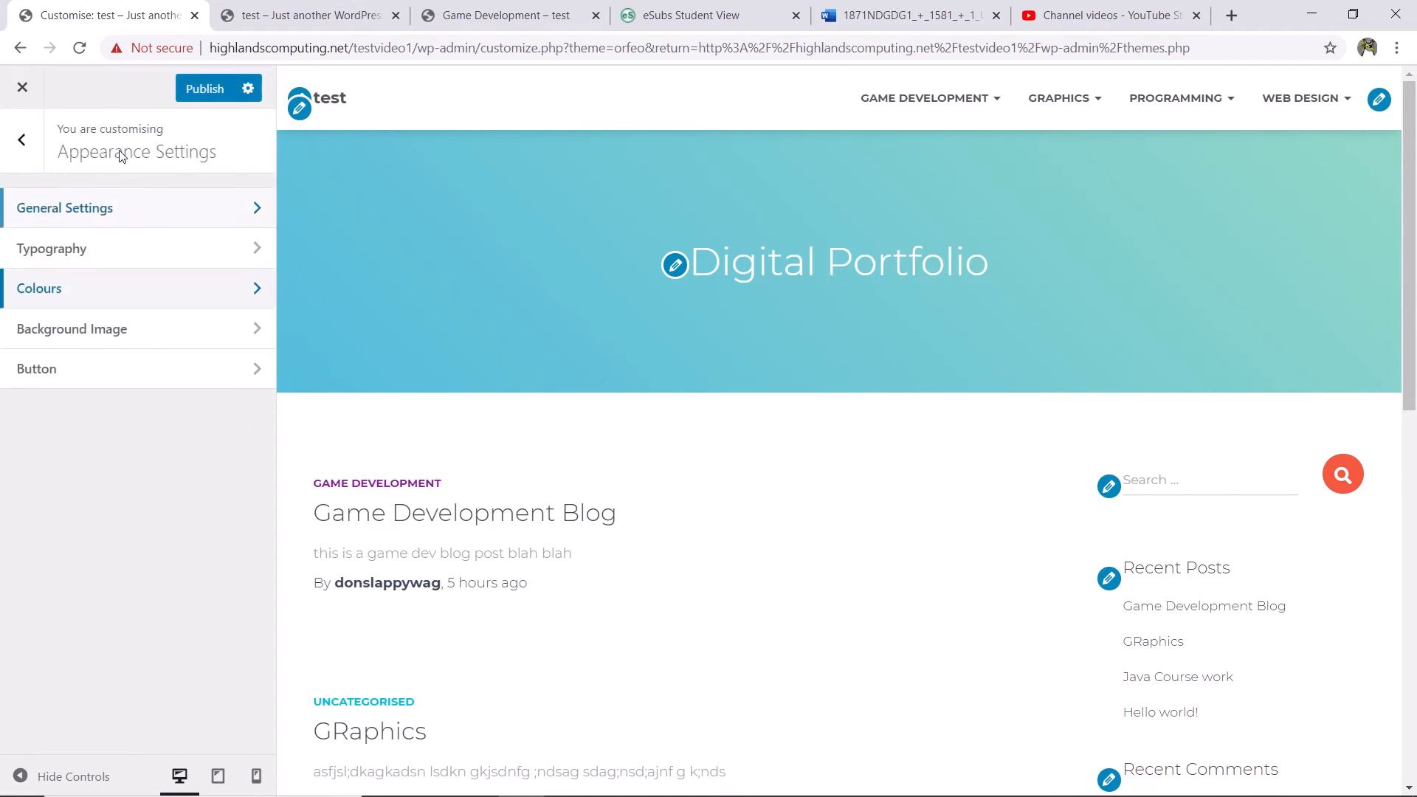
left_click(120, 328)
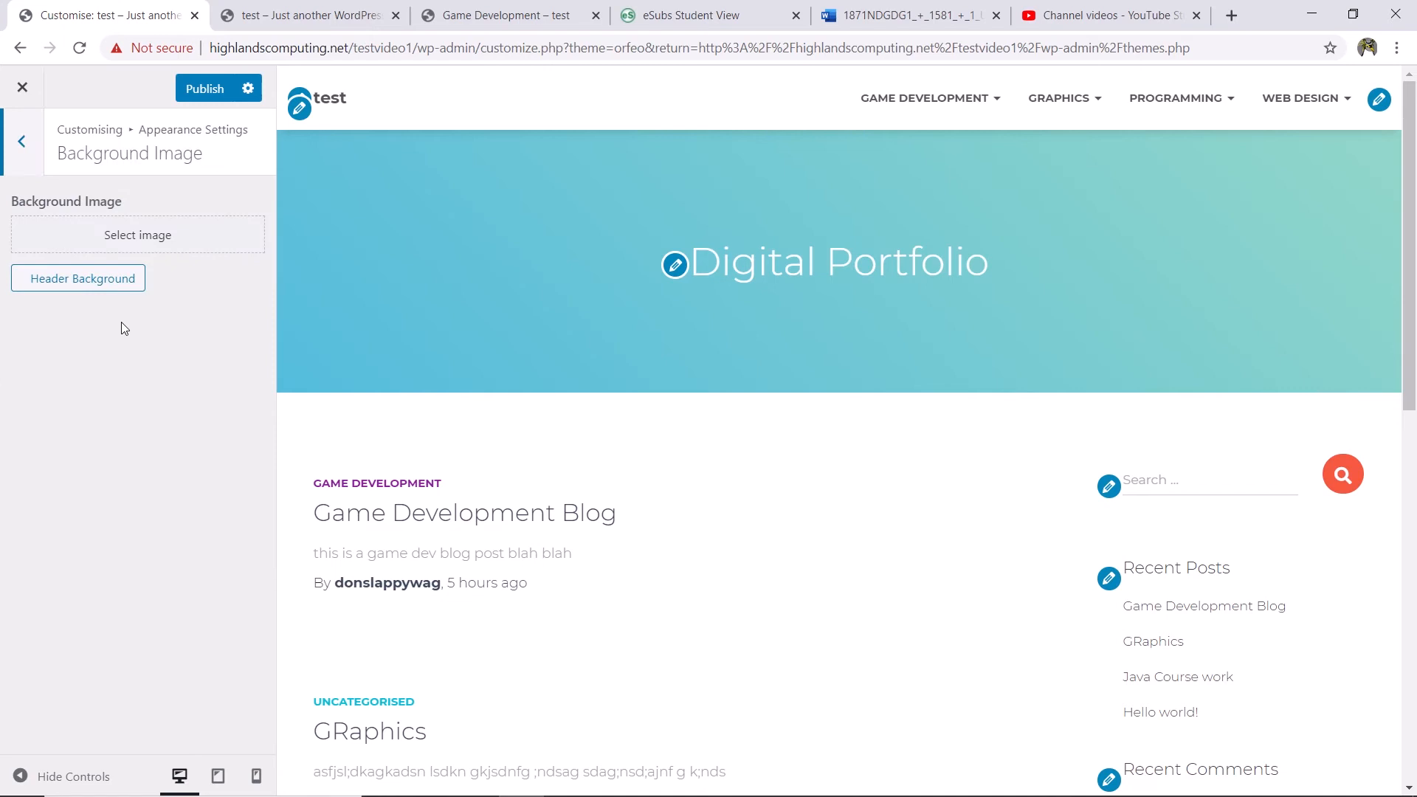
left_click(94, 288)
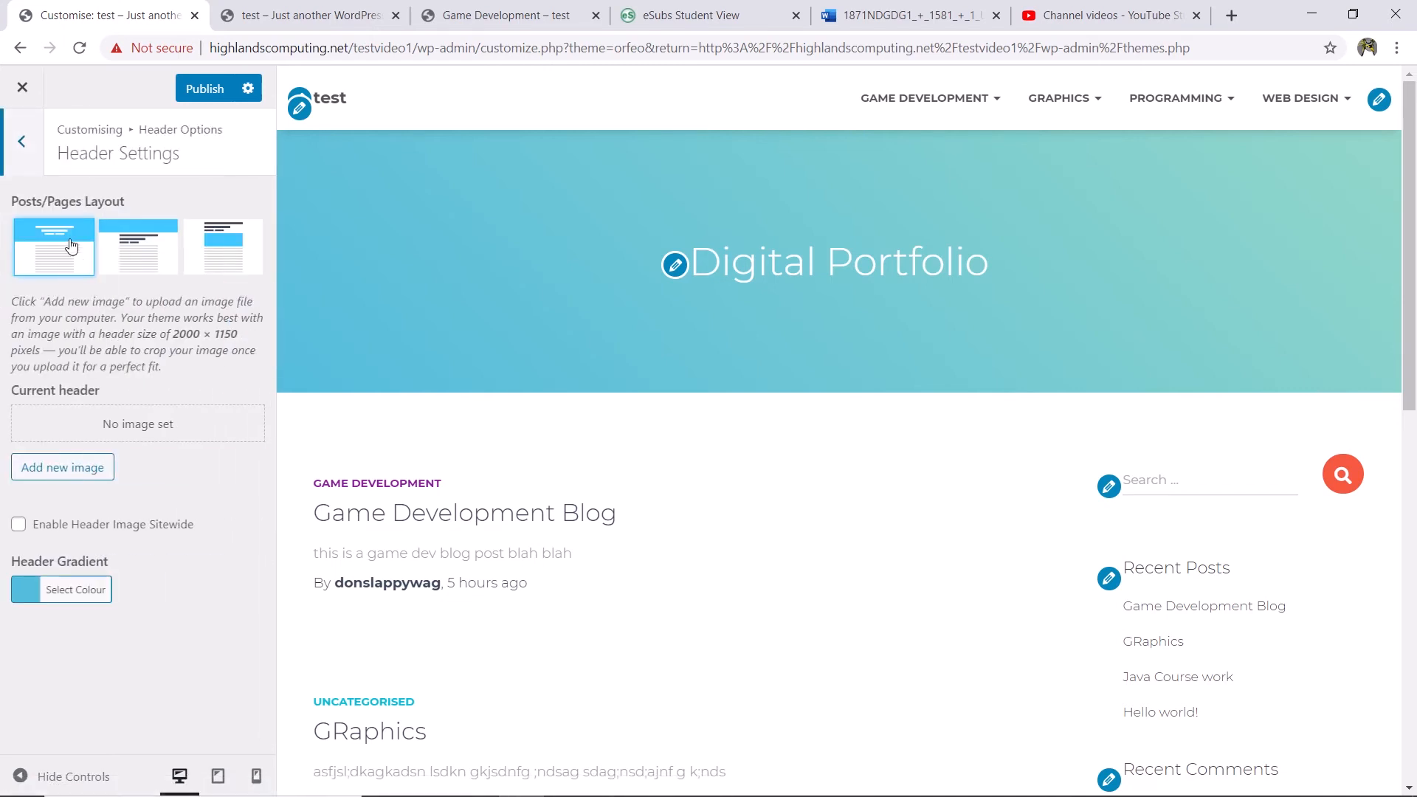
left_click(152, 253)
left_click(212, 253)
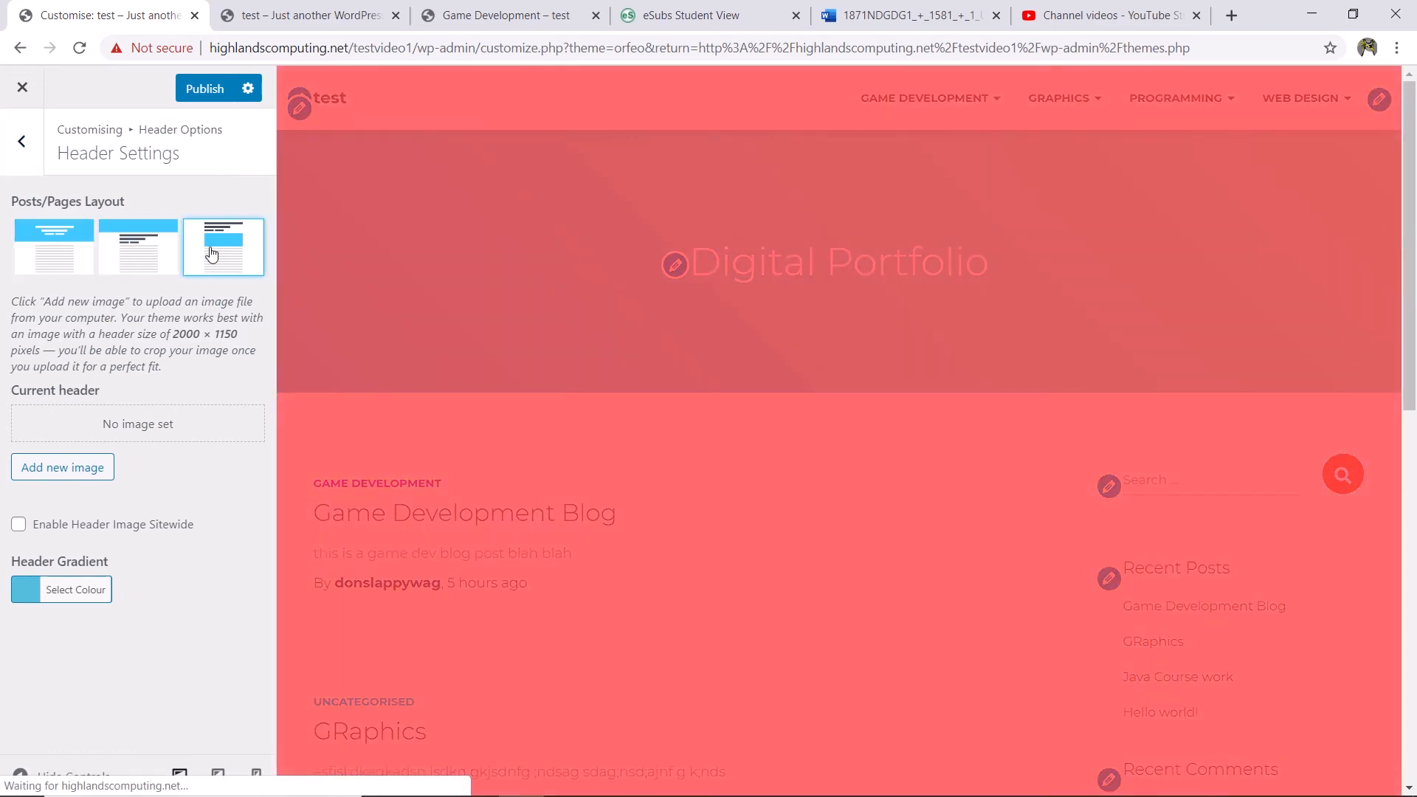
left_click(155, 274)
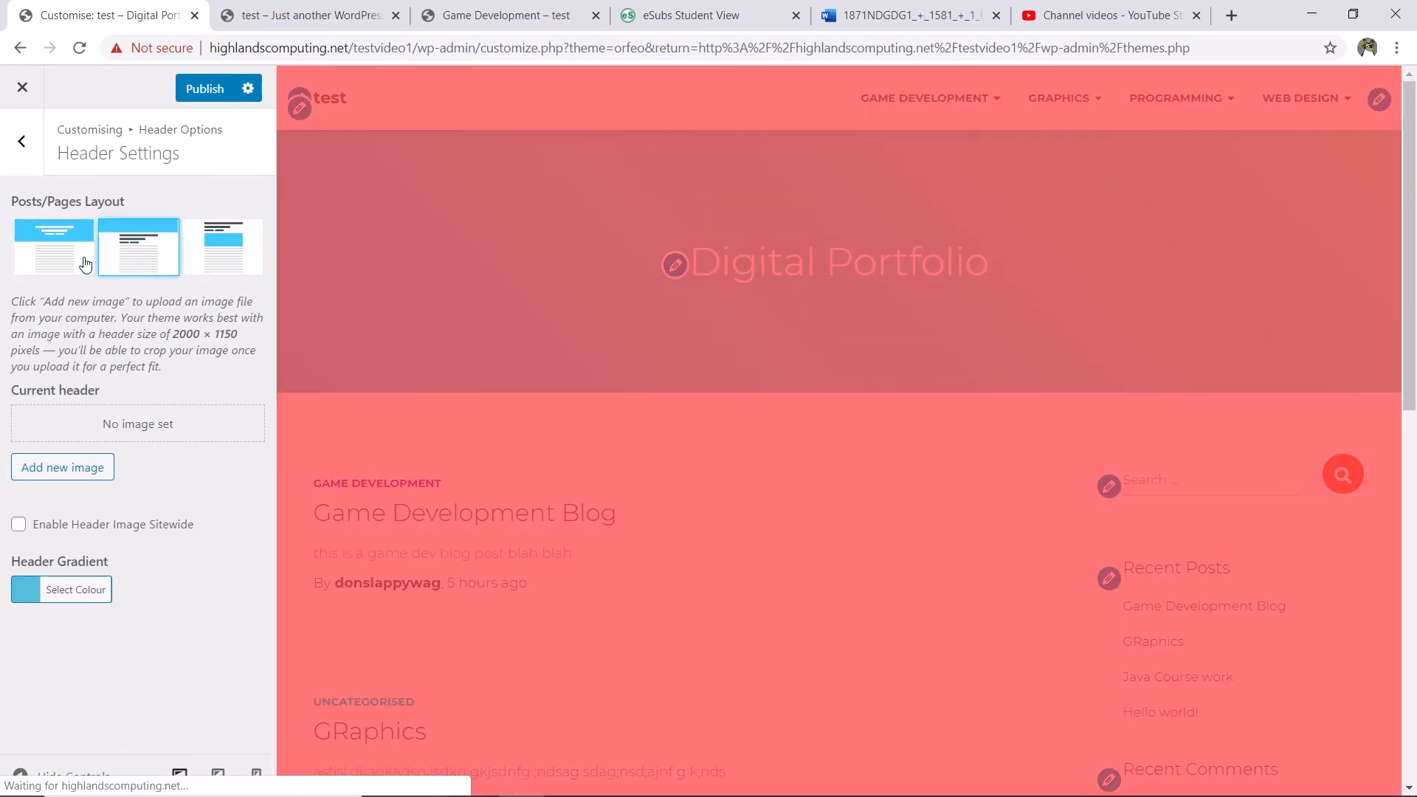
left_click(87, 264)
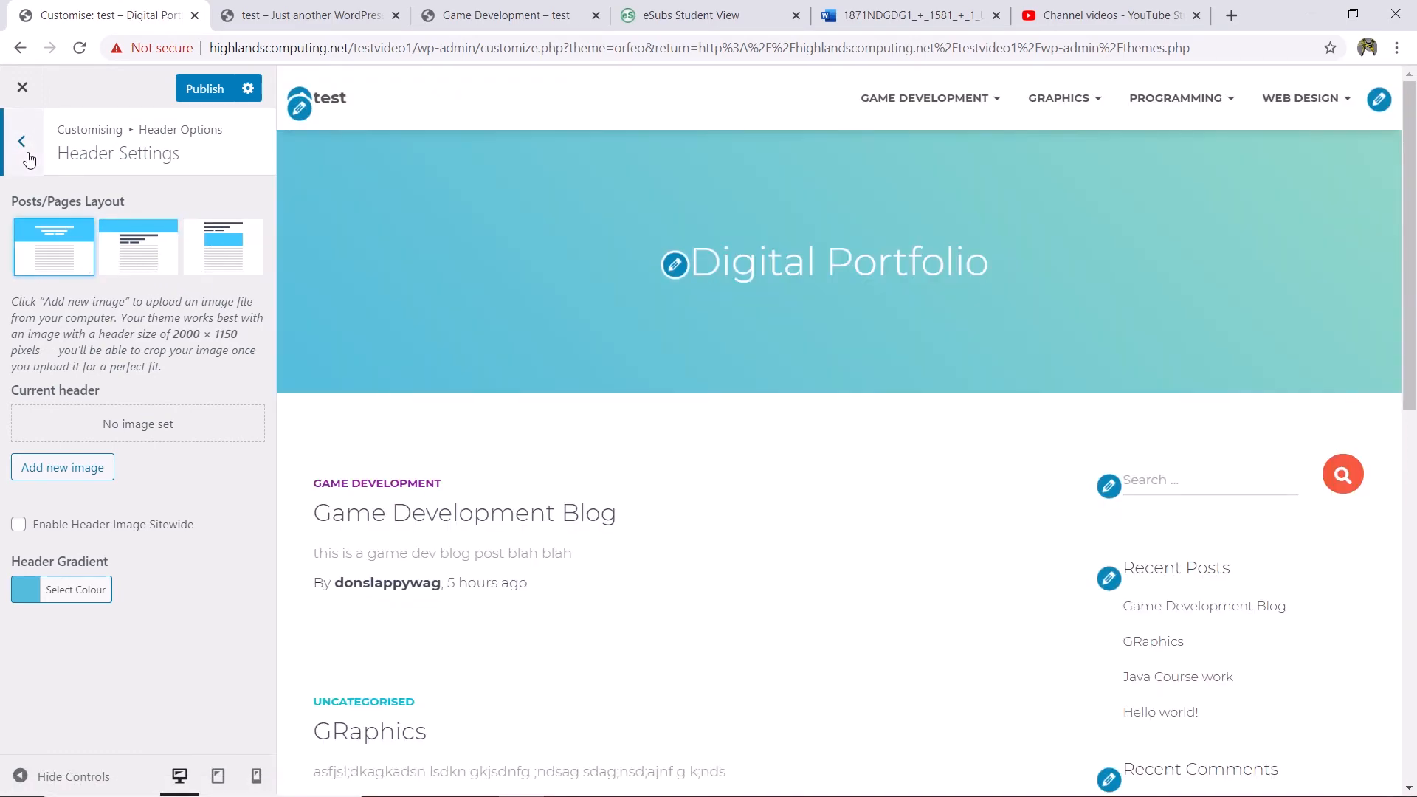
Leave the customiser without saving the unpublished changes and activate the Twenty Seventeen theme
left_click(24, 145)
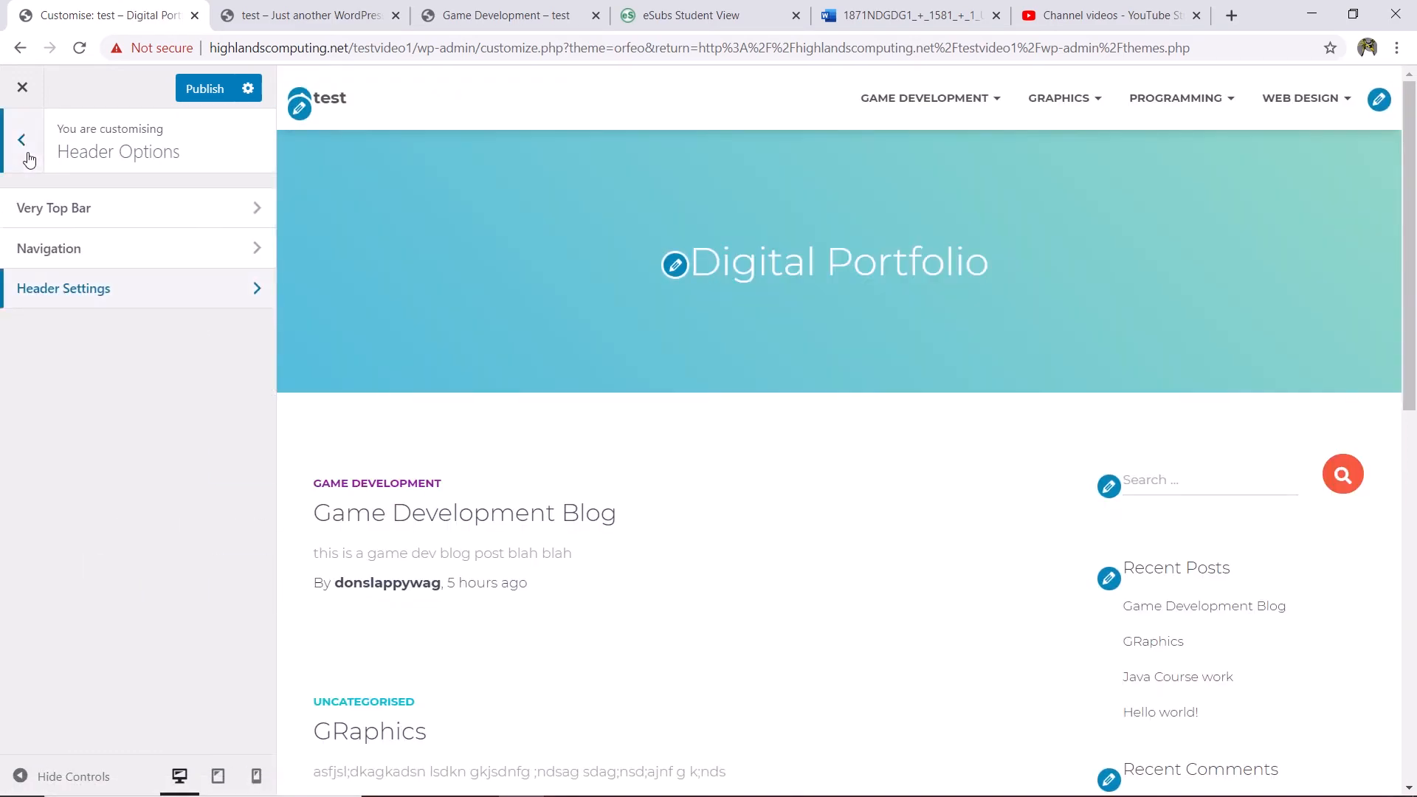
left_click(23, 87)
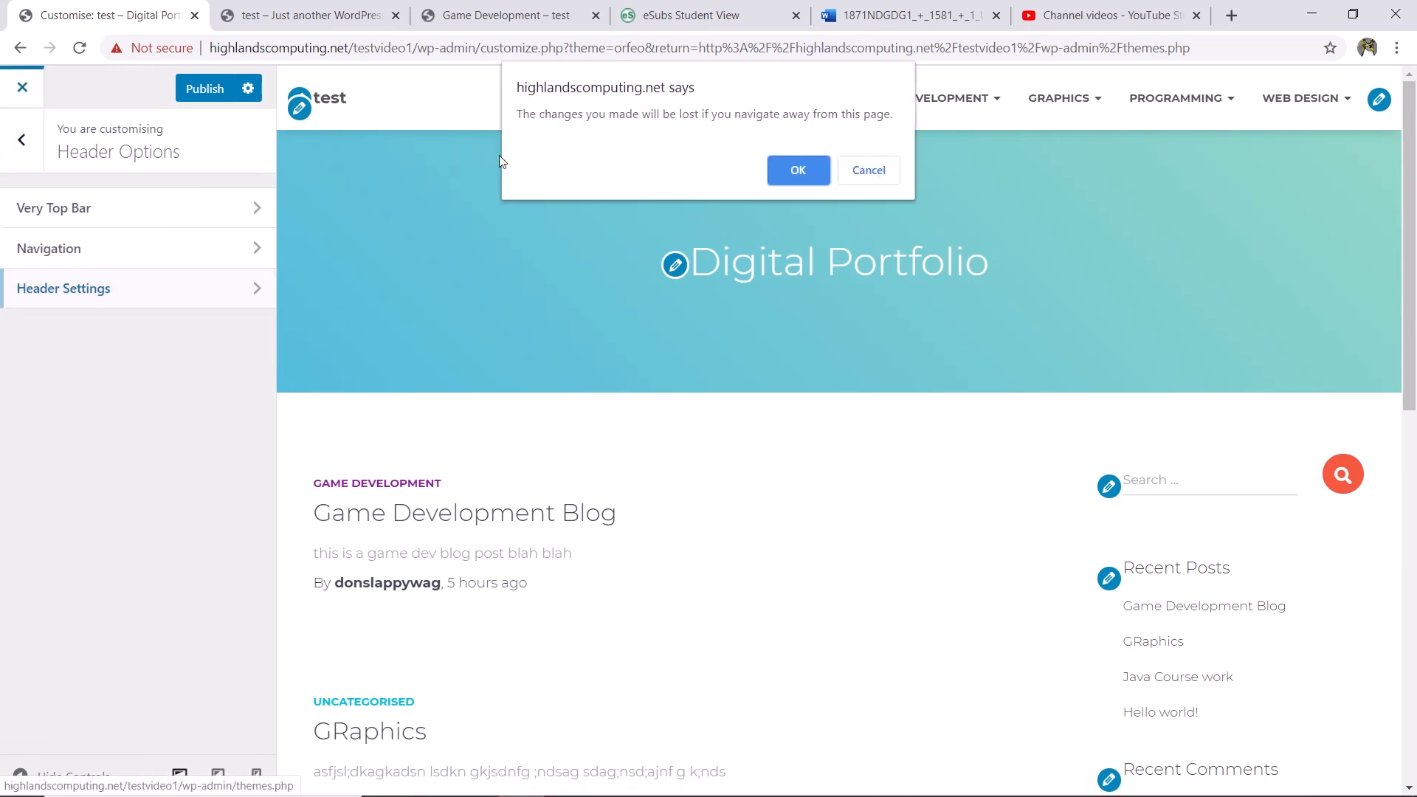
left_click(796, 170)
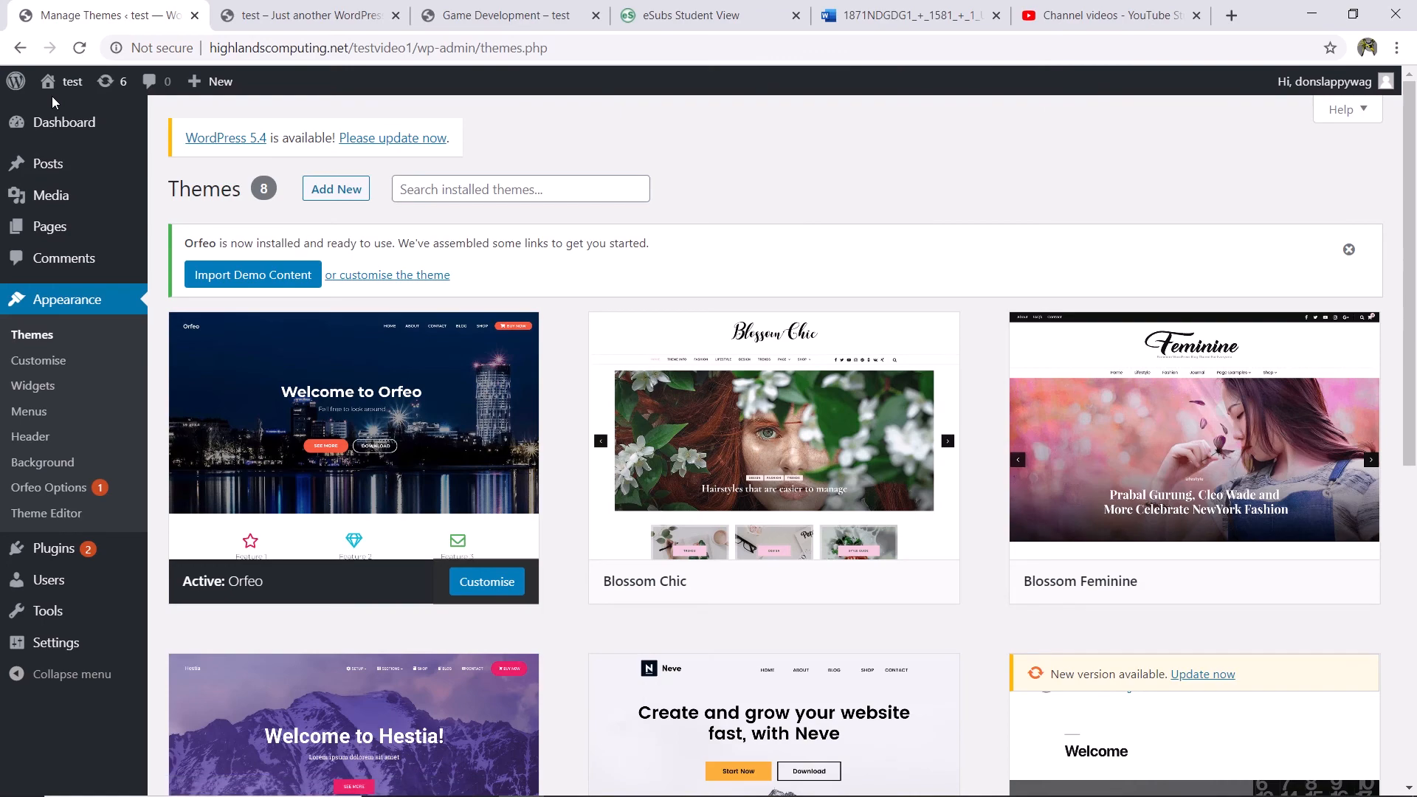
scroll(661, 574, "down", 8)
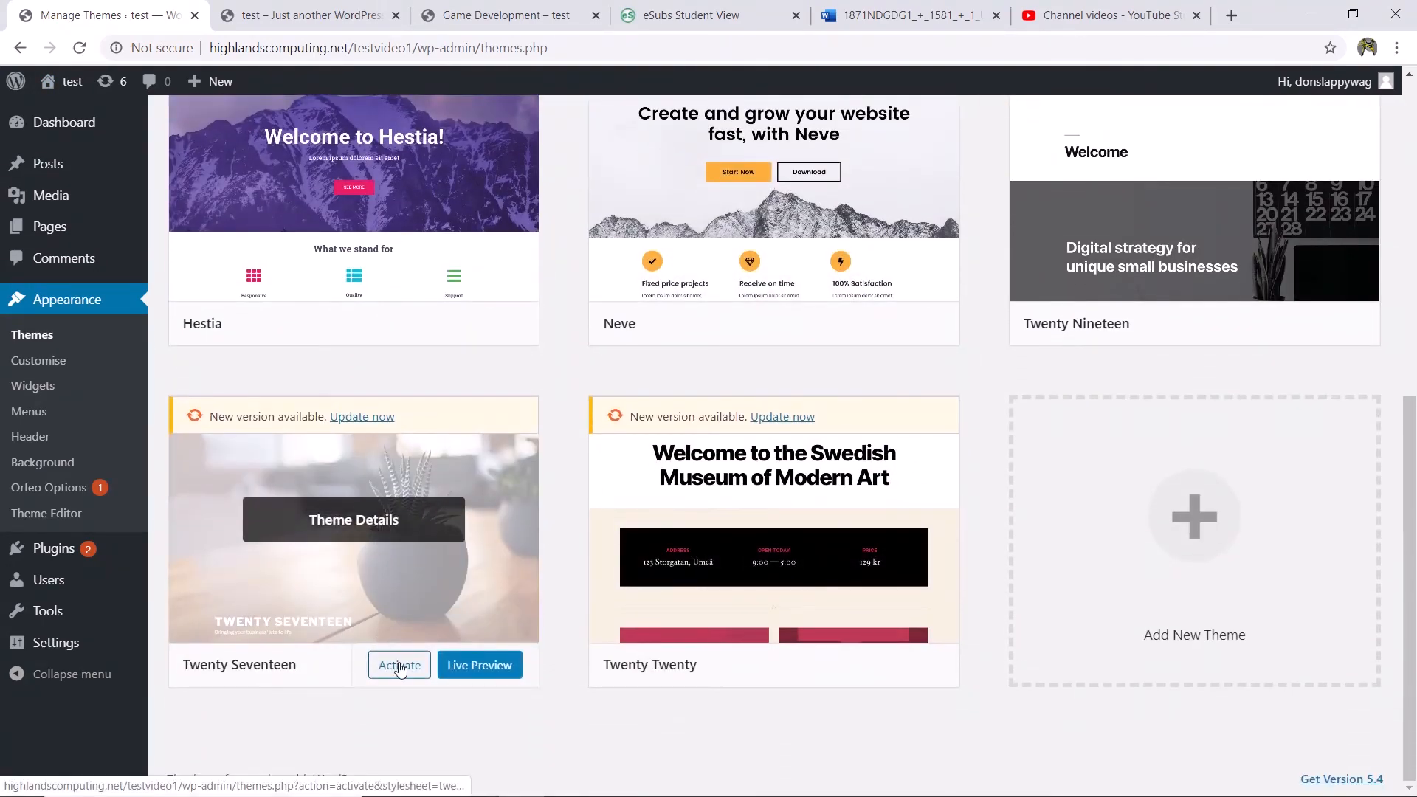
left_click(399, 667)
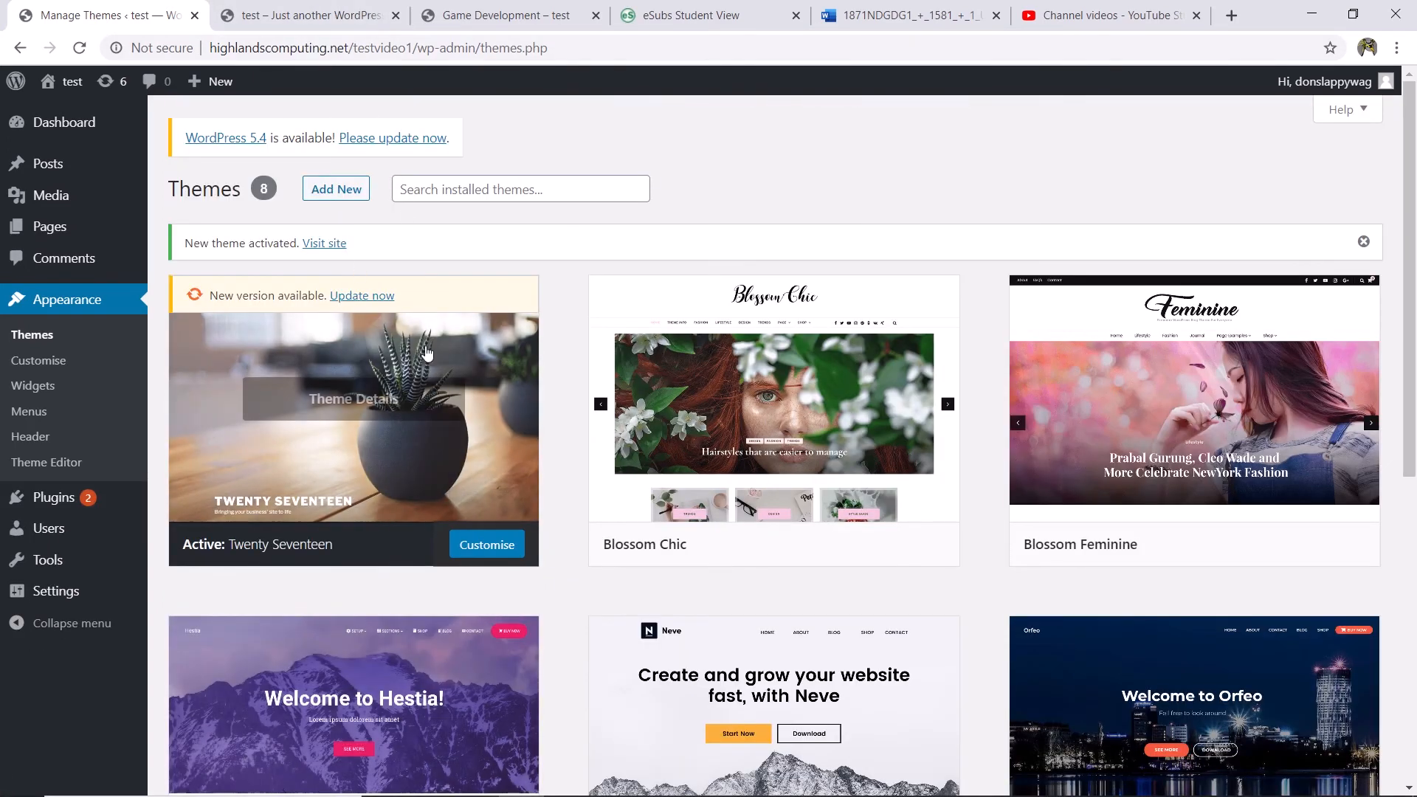
Reload the live site and look over its homepage in the Twenty Seventeen theme
left_click(336, 15)
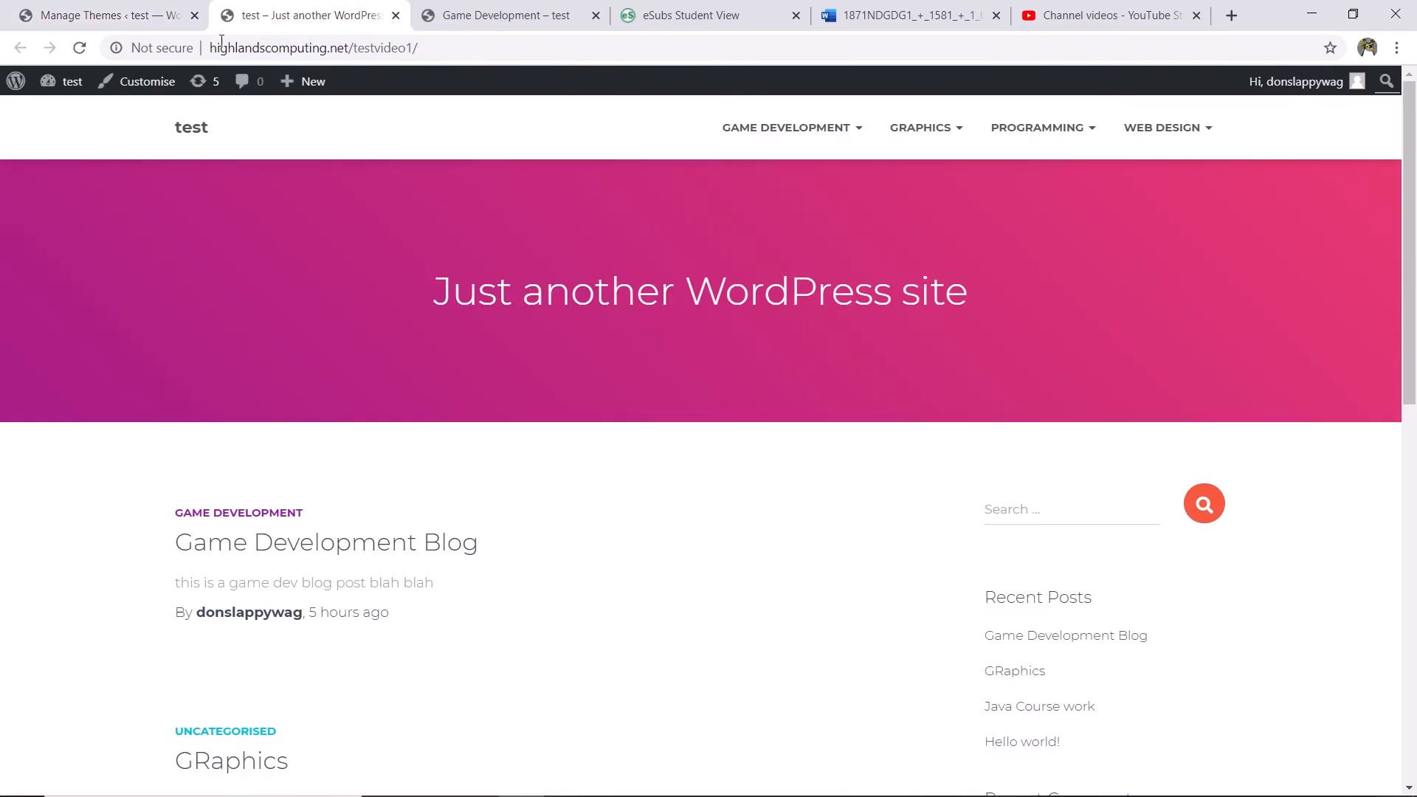
left_click(80, 48)
scroll(221, 266, "down", 5)
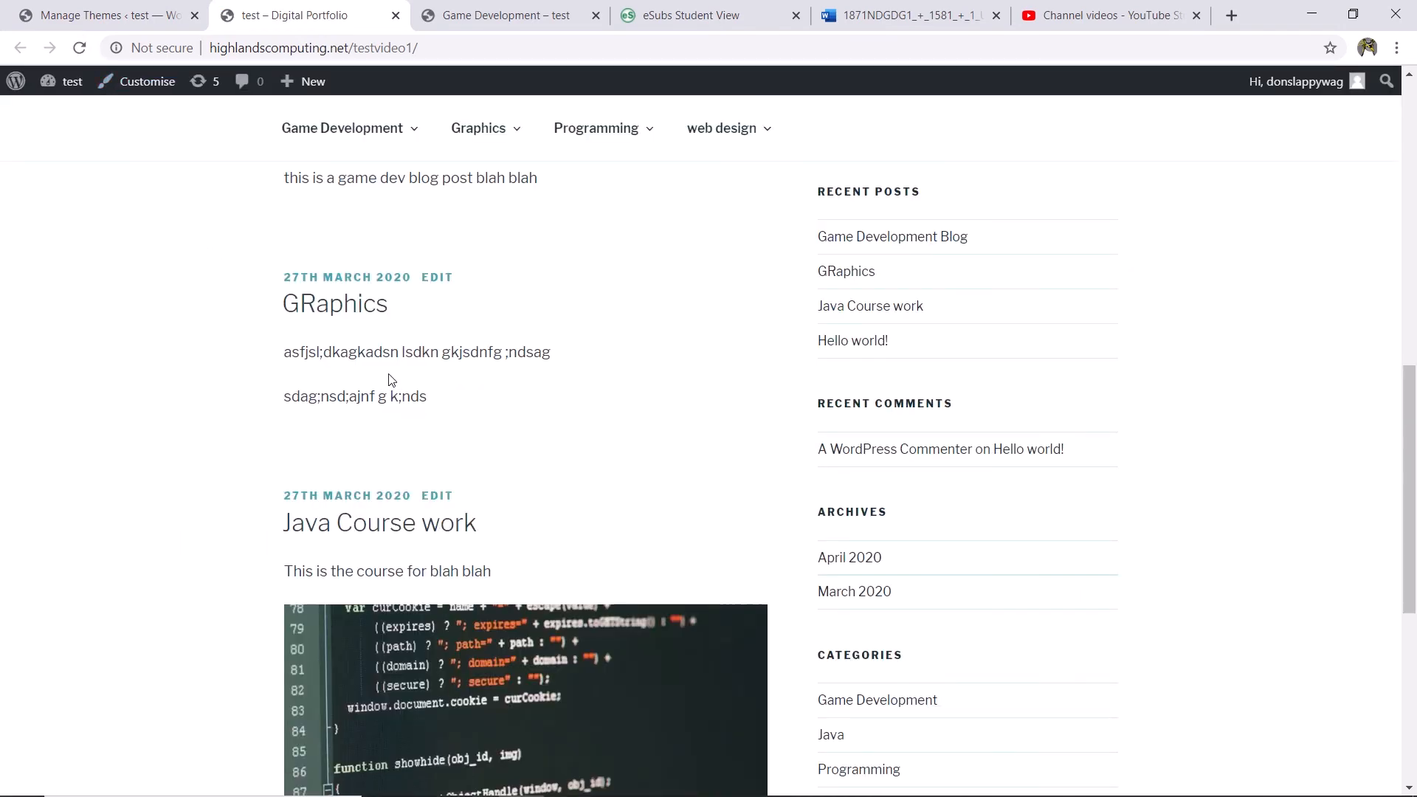
scroll(394, 361, "up", 10)
scroll(396, 343, "down", 2)
Customise the Twenty Seventeen theme by setting the header text colour to white, and publish the change
left_click(99, 9)
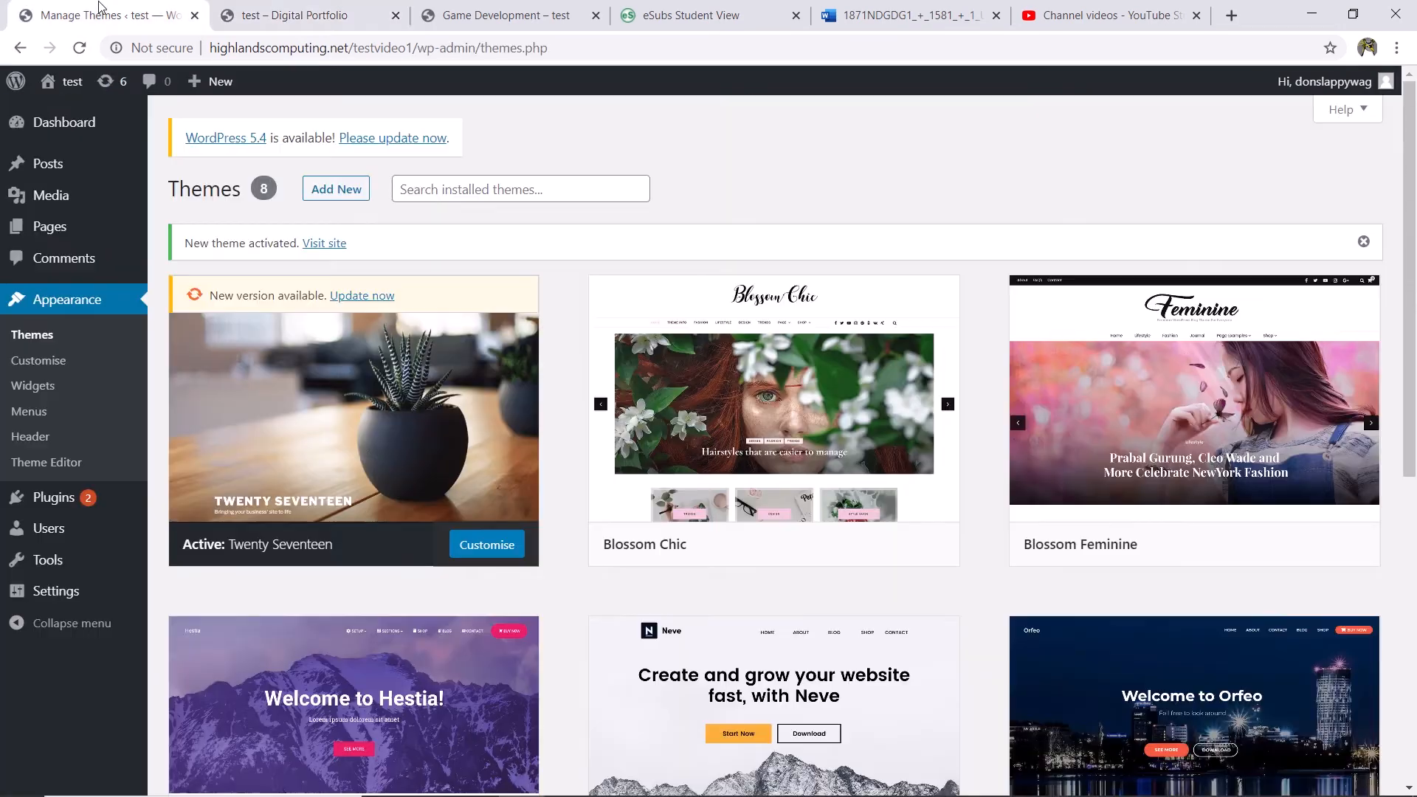
left_click(500, 543)
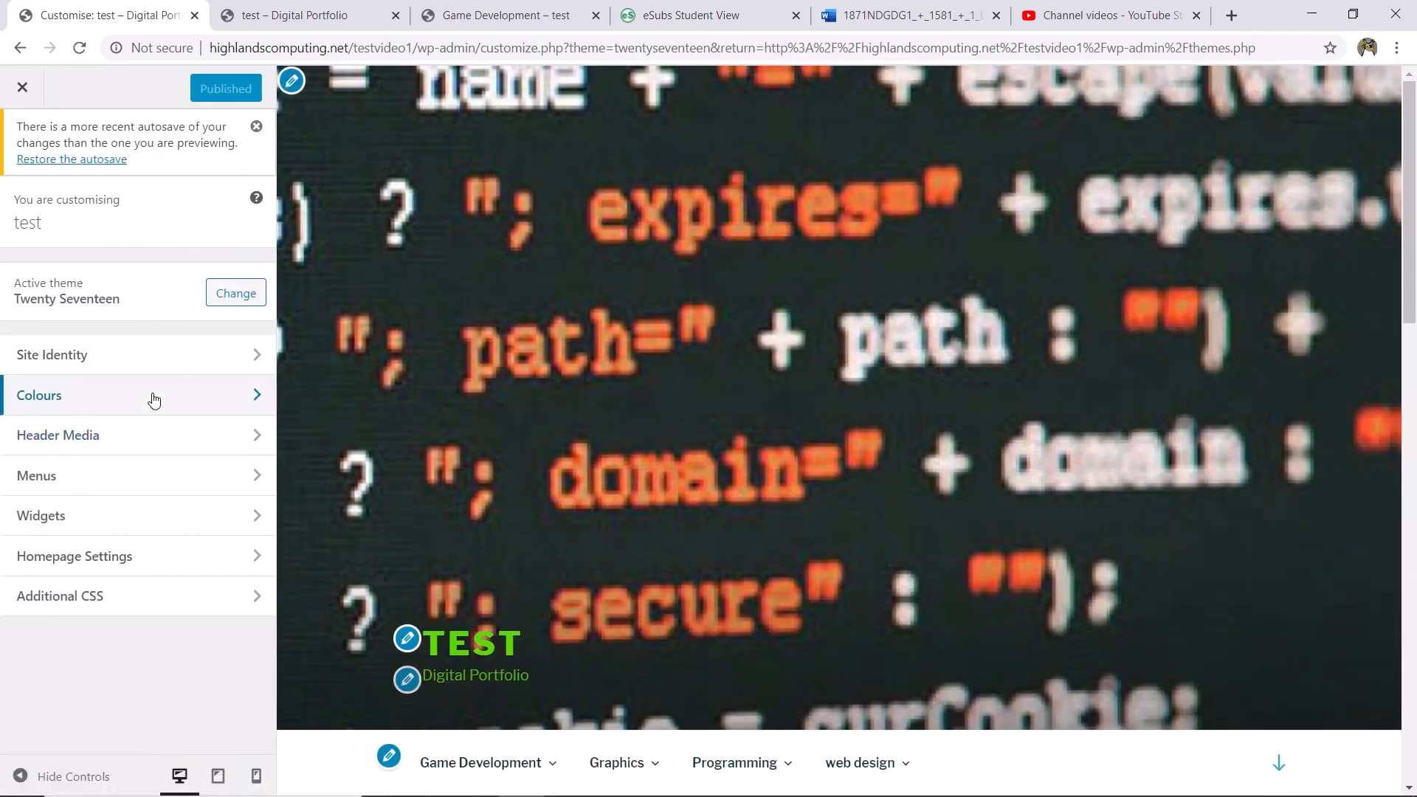
left_click(152, 396)
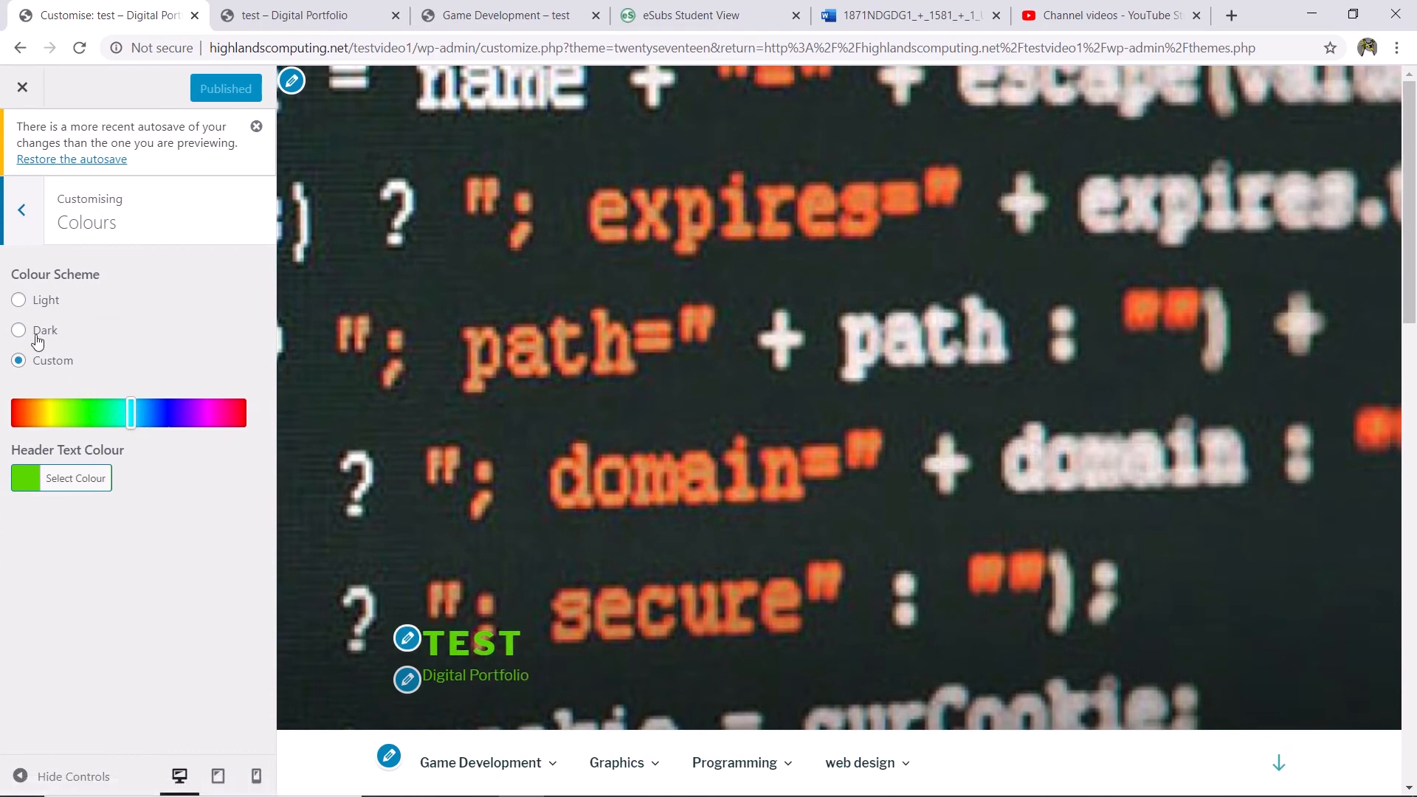
left_click(48, 476)
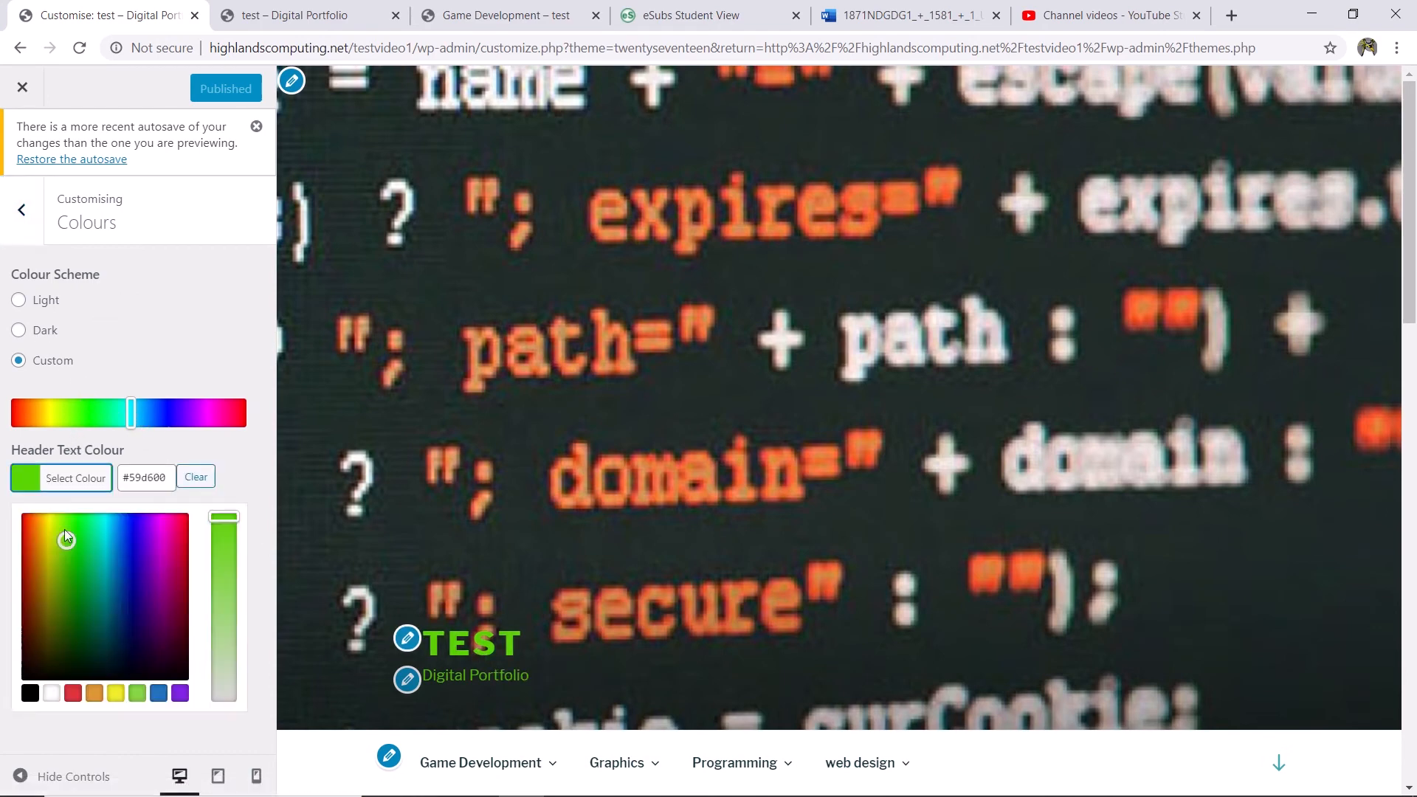
left_click_drag(70, 541, 58, 447)
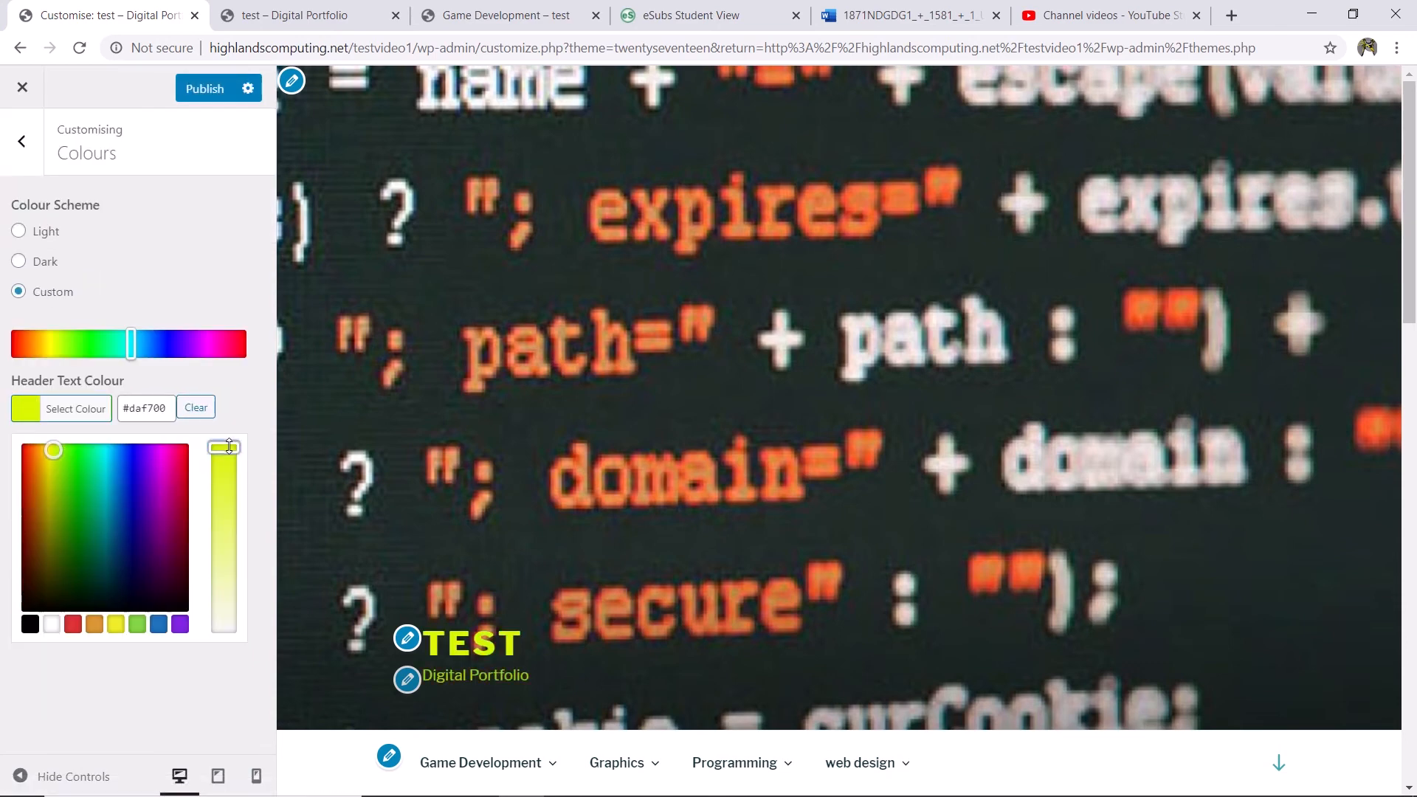
left_click_drag(229, 446, 227, 655)
left_click(227, 655)
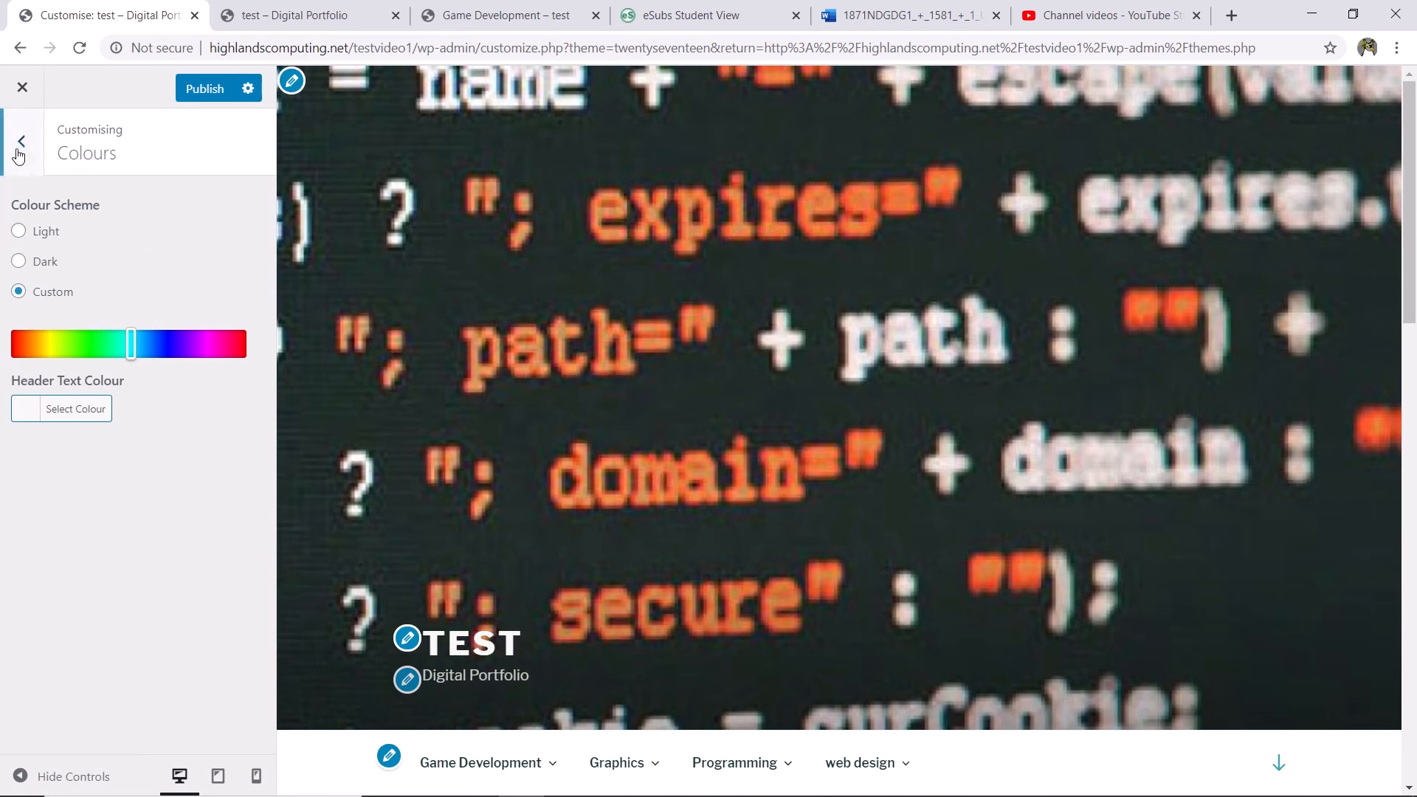
left_click(205, 88)
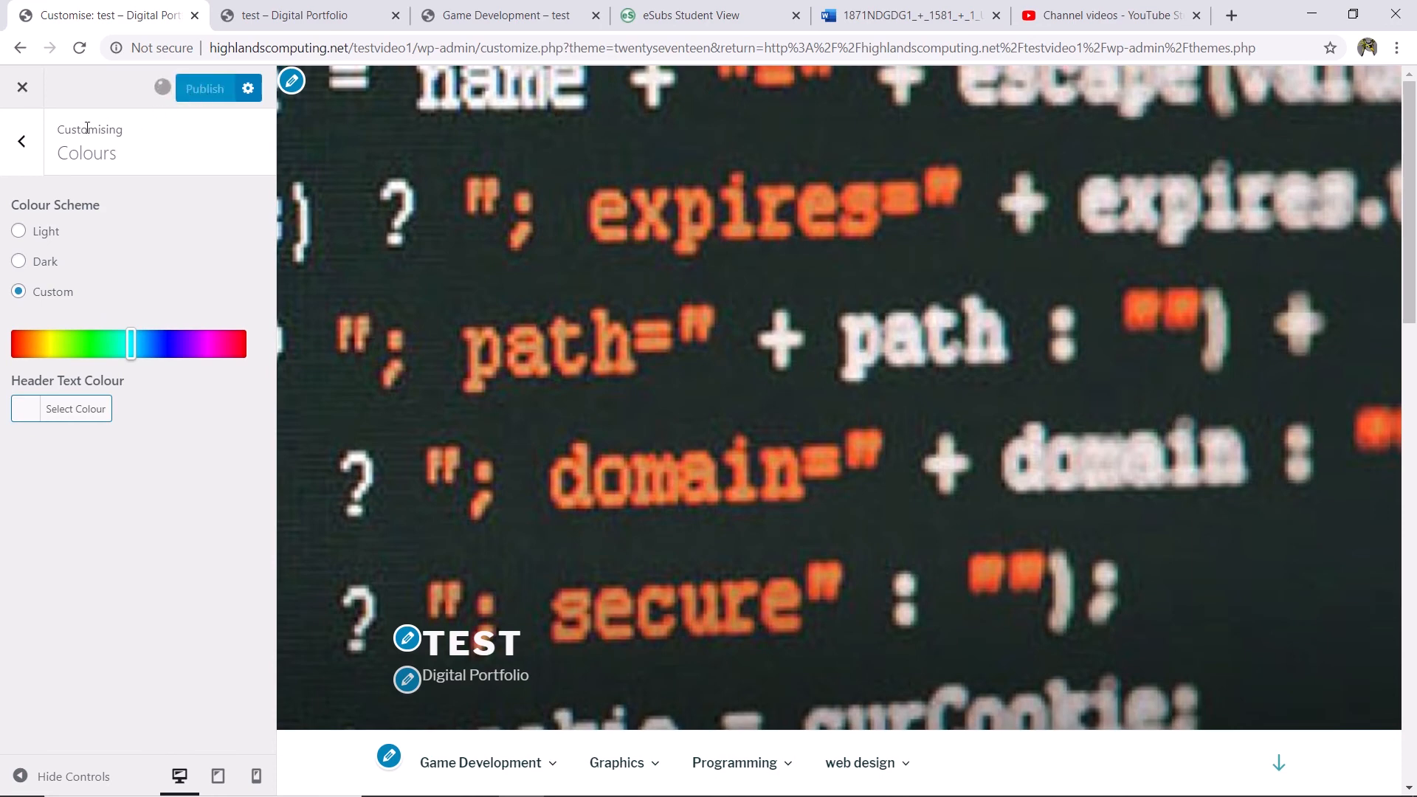
Look at the menus and menu locations in the Twenty Seventeen customiser
left_click(21, 141)
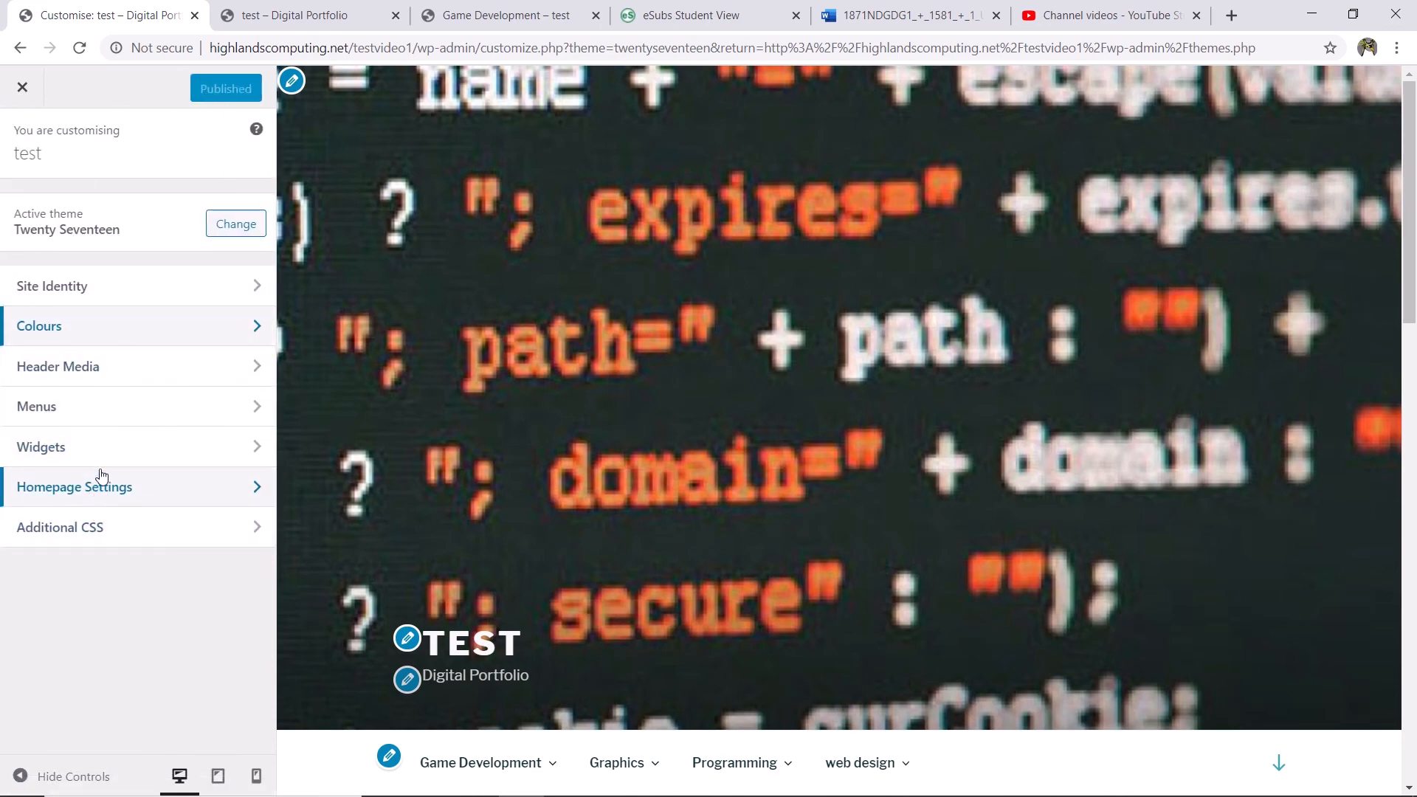
left_click(94, 408)
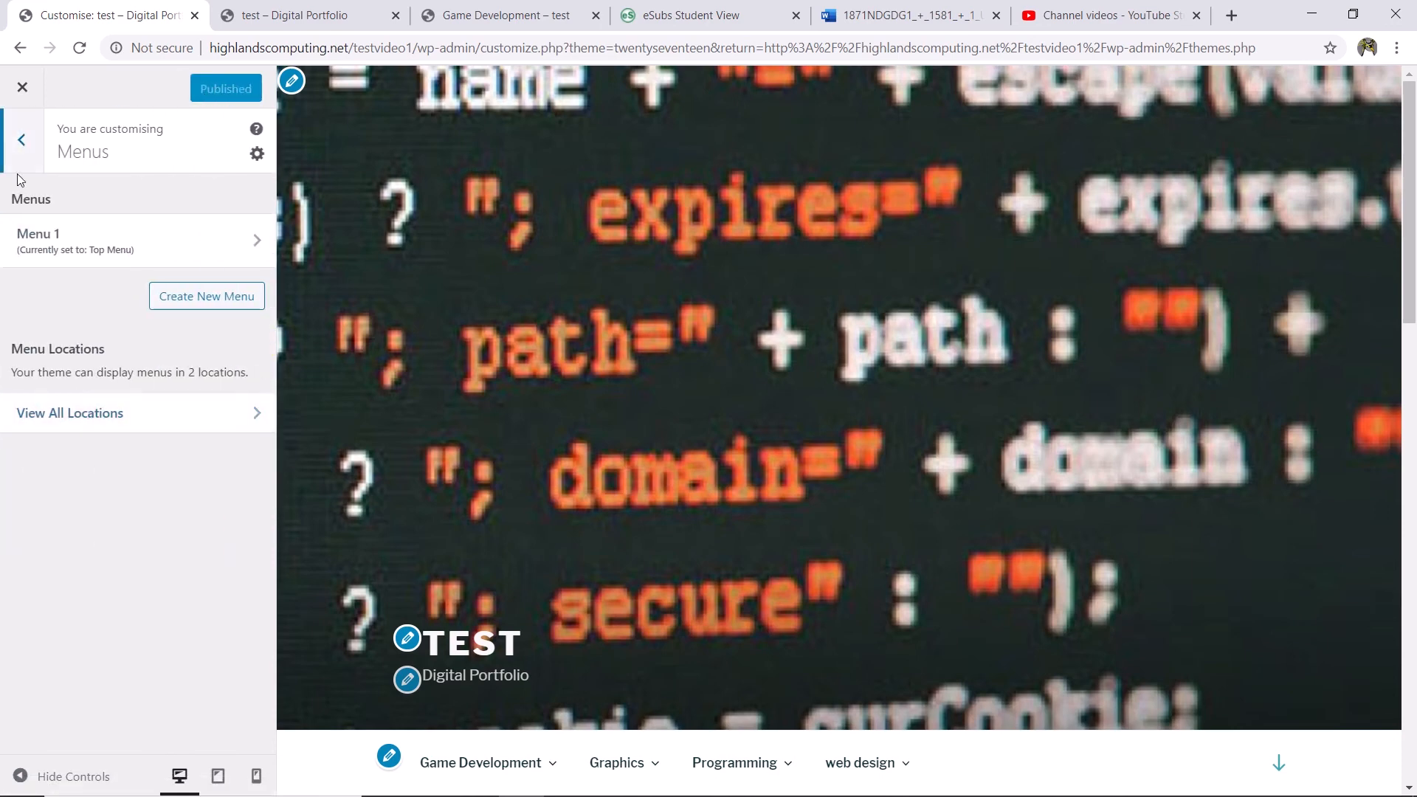
left_click(22, 141)
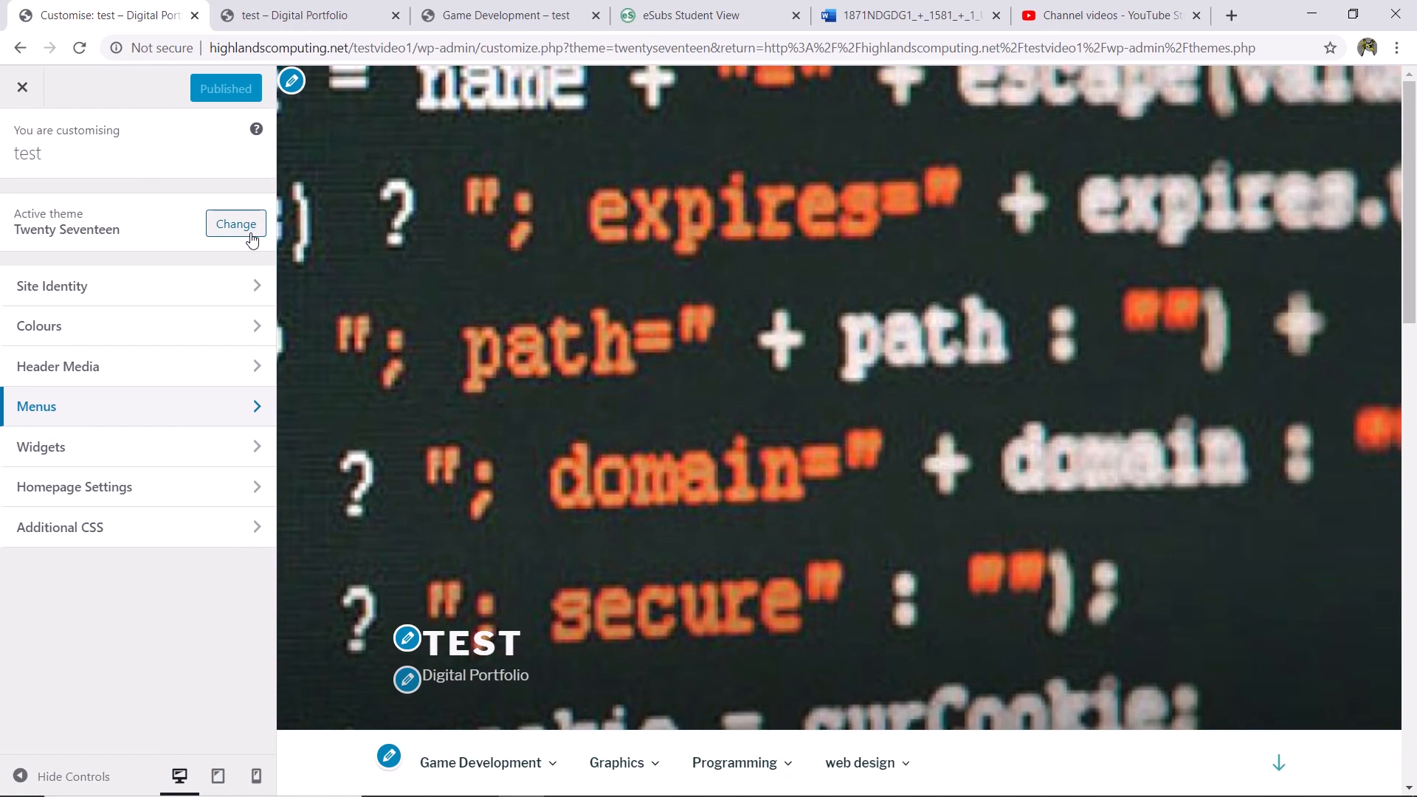
Close the customiser and look through the installed themes
left_click(42, 98)
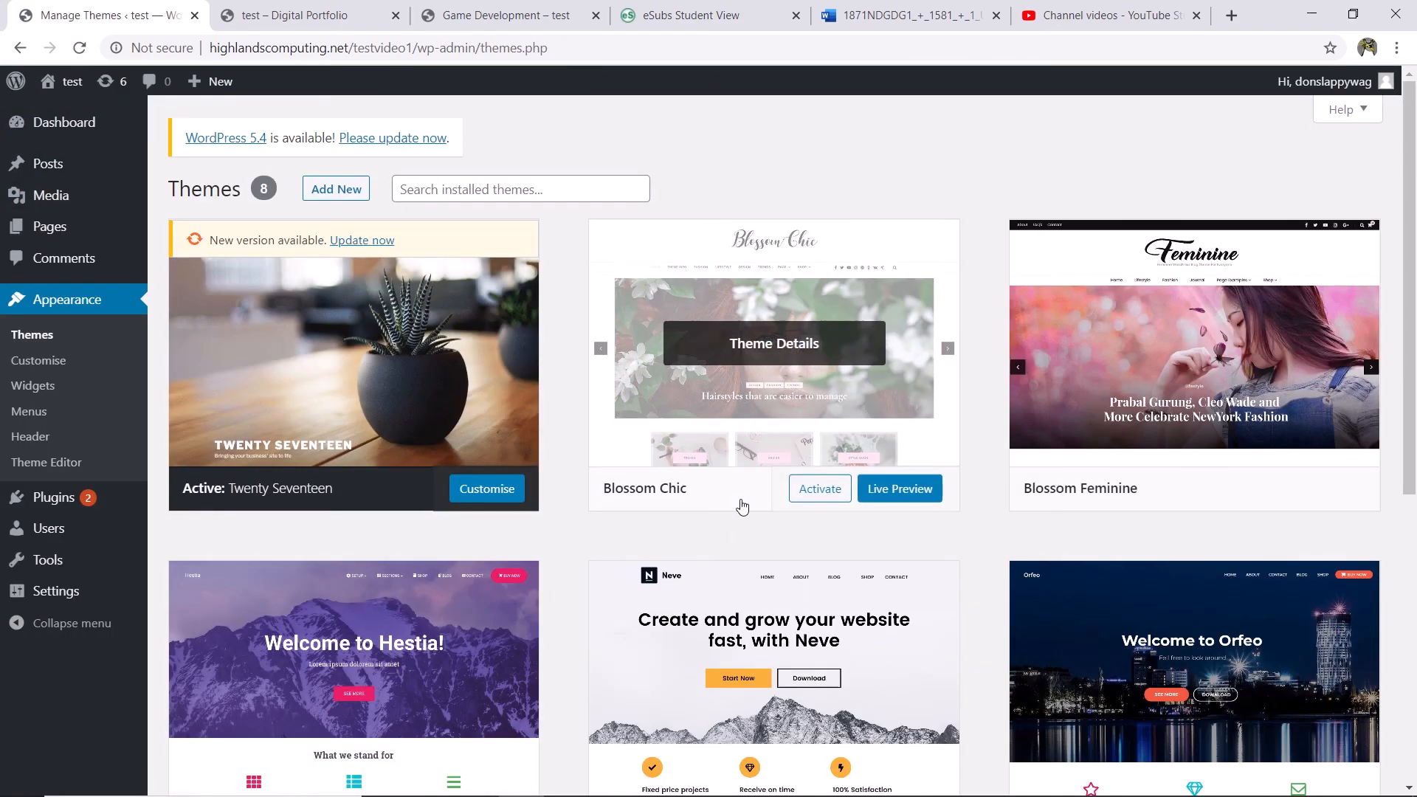
scroll(746, 499, "down", 4)
scroll(721, 476, "down", 3)
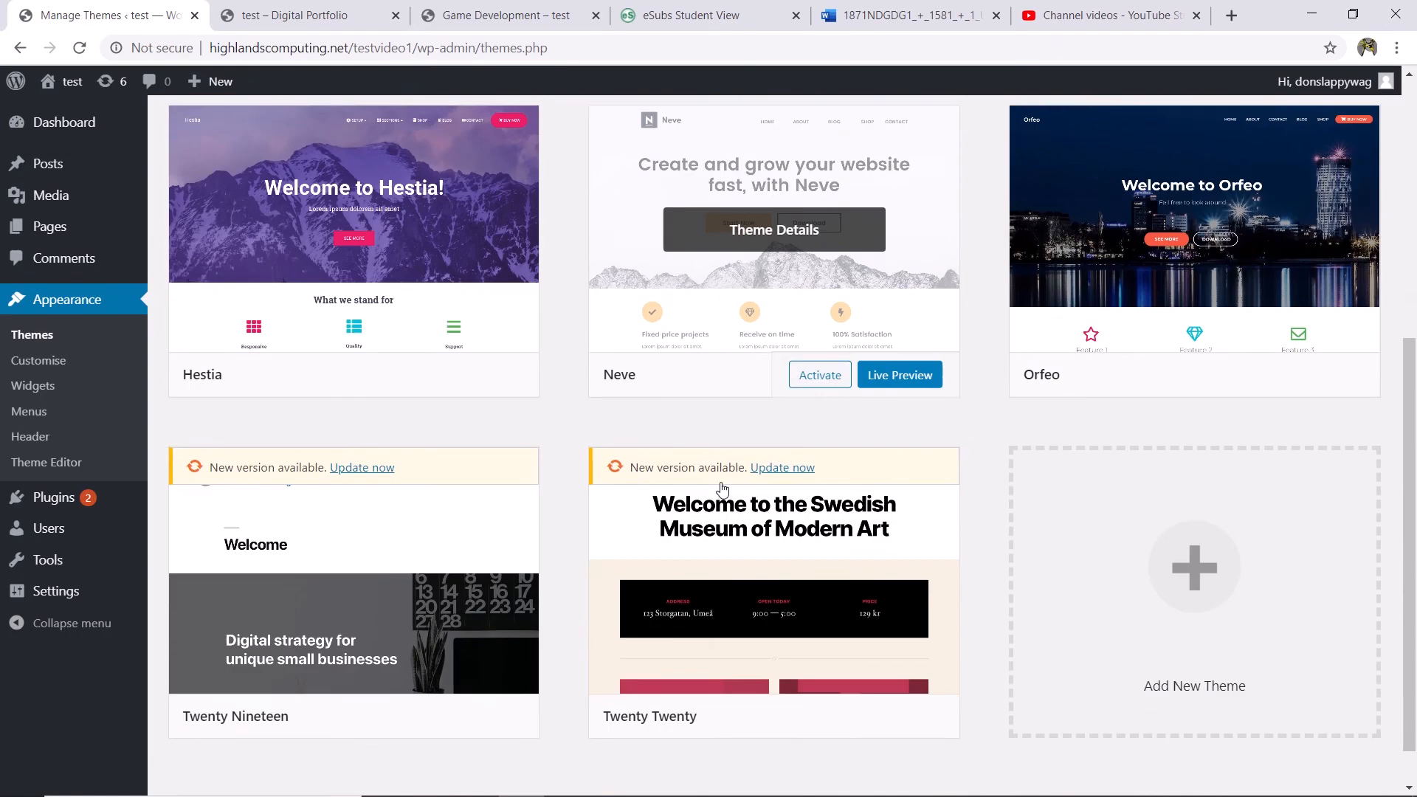